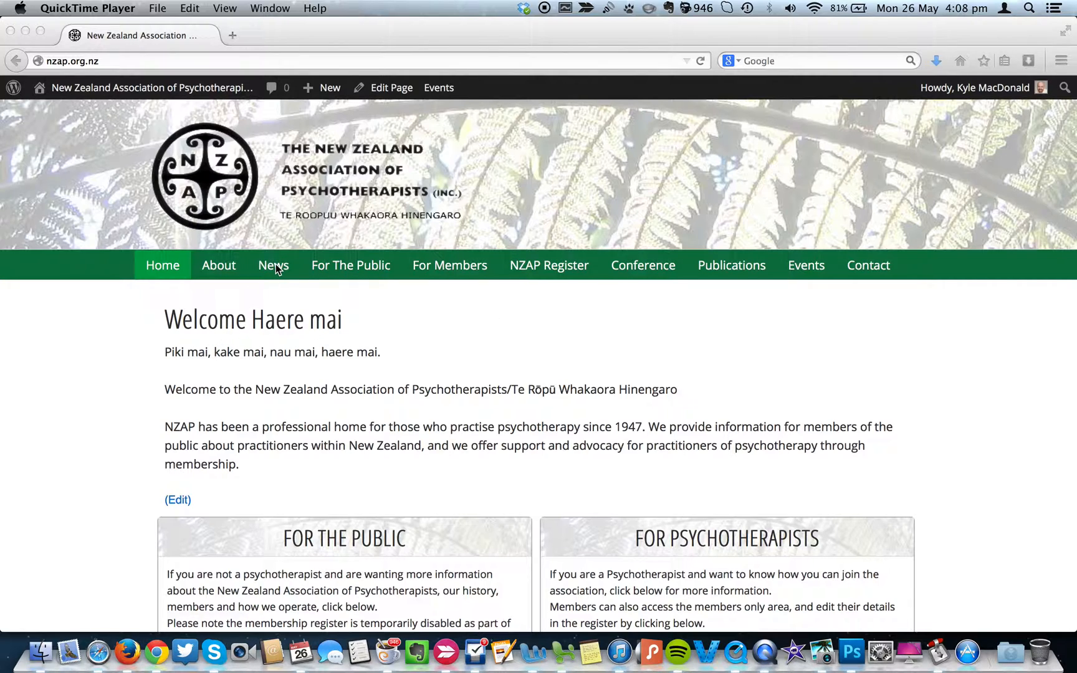
# Start a new post from the website's home page
pyautogui.click(521, 290)
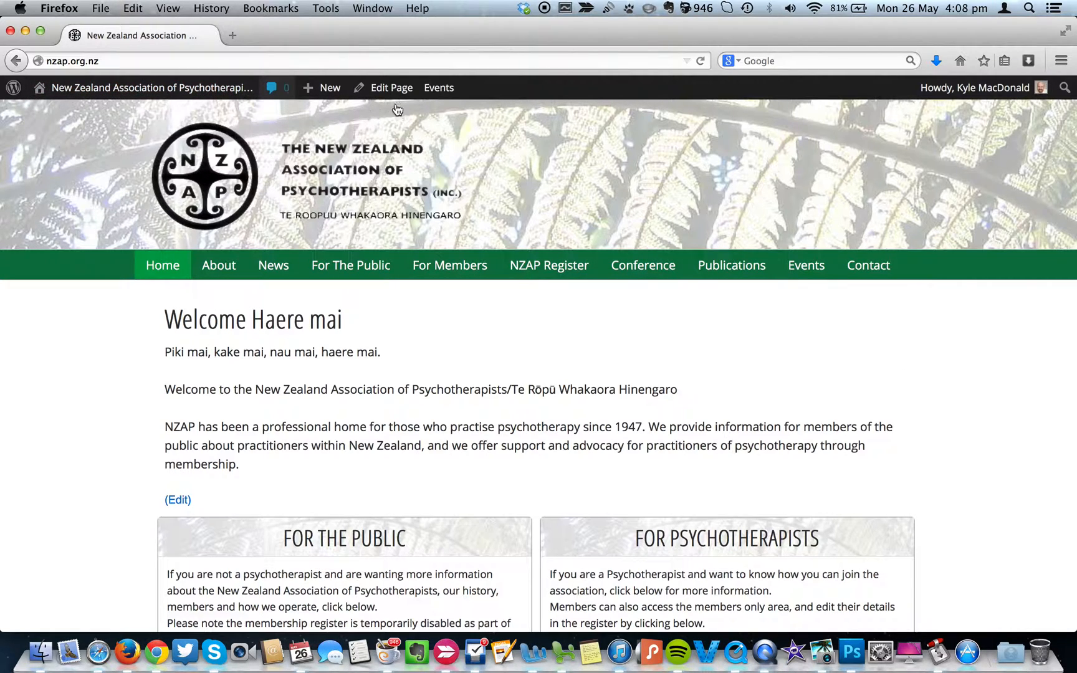
pyautogui.moveTo(262, 94)
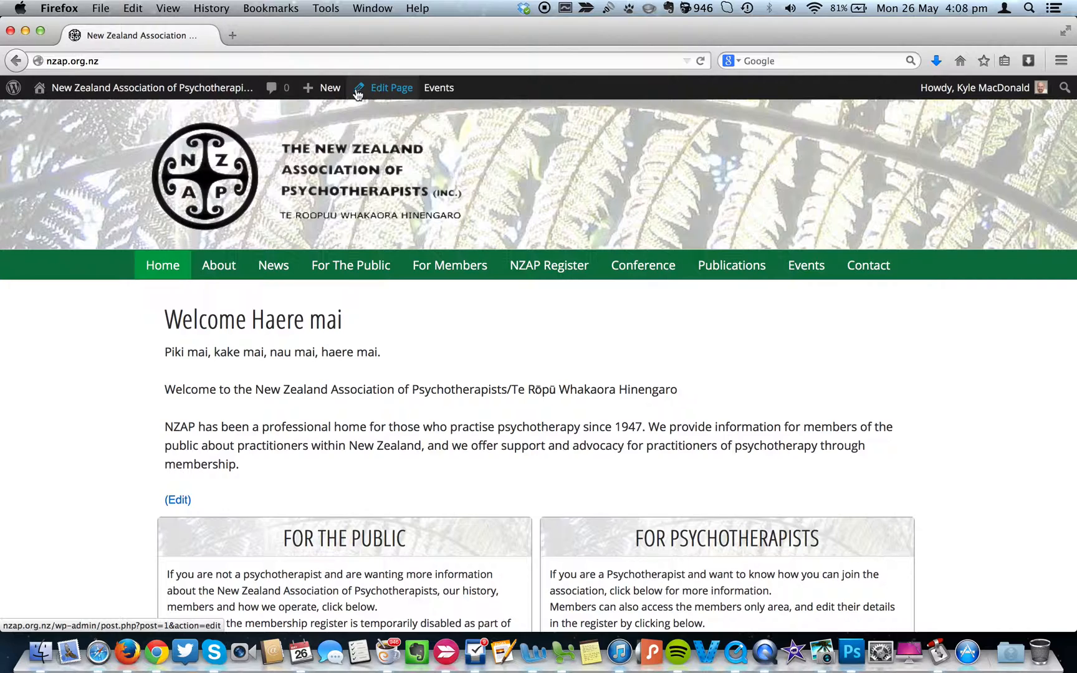
pyautogui.moveTo(332, 93)
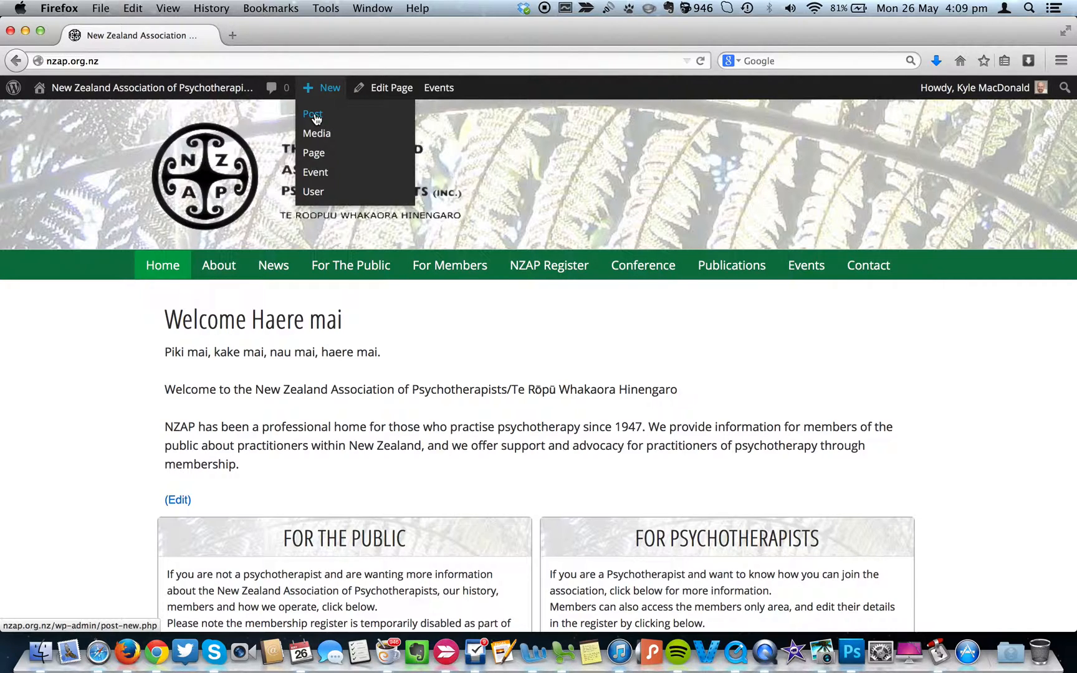
pyautogui.click(313, 115)
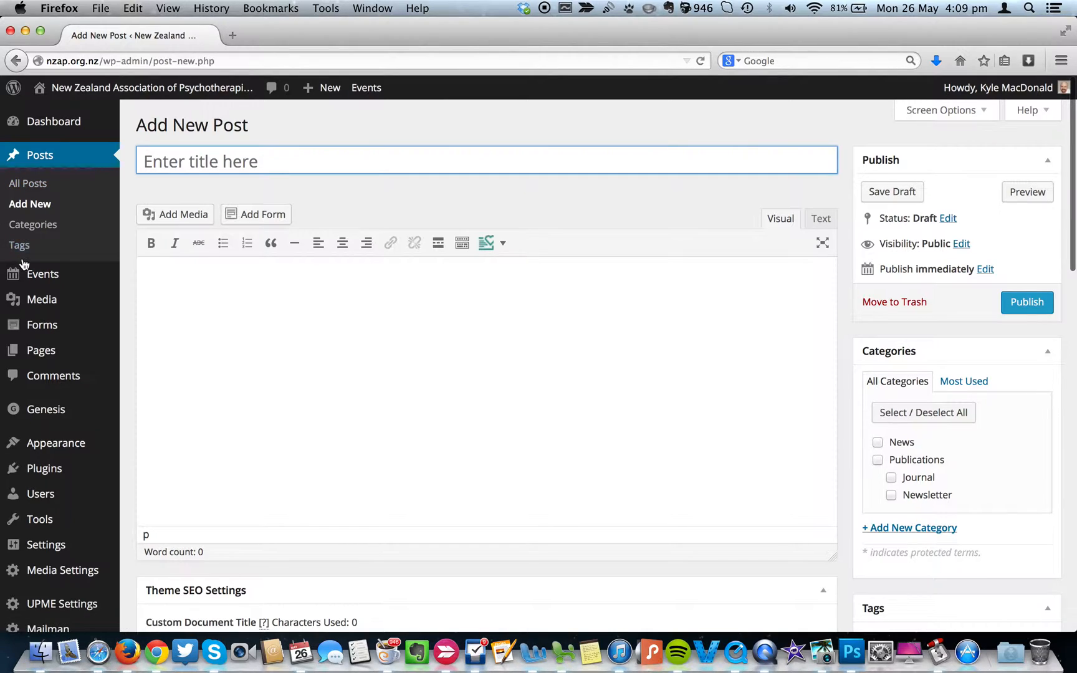
# Look through the list of all posts and open the untitled draft for editing
pyautogui.click(33, 187)
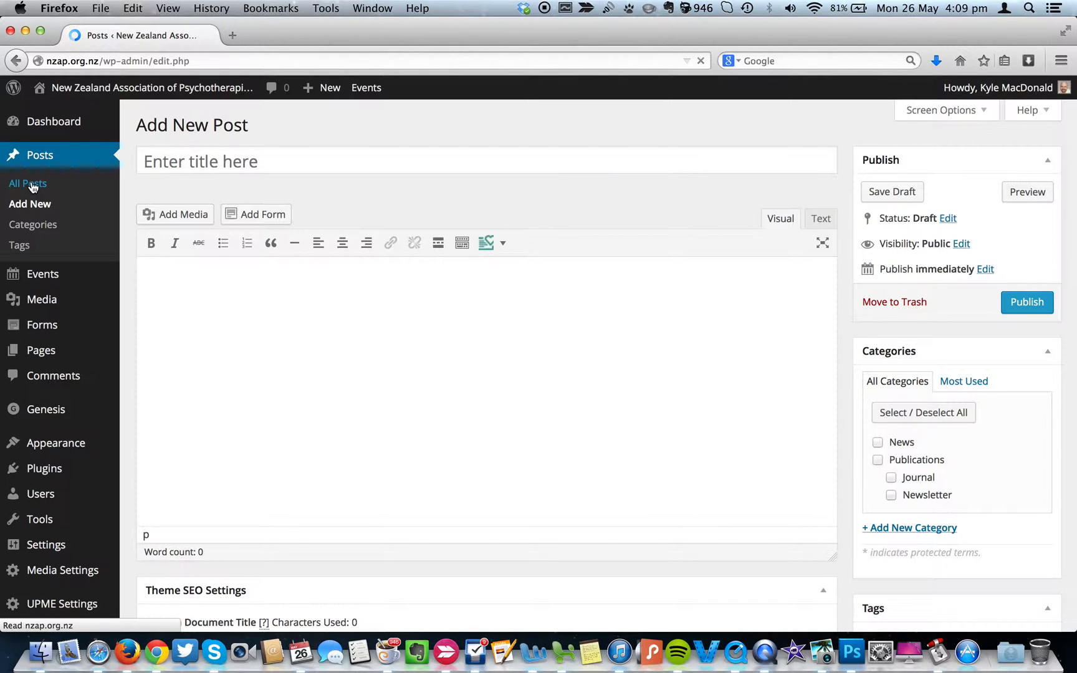
pyautogui.scroll(-10, 405, 250)
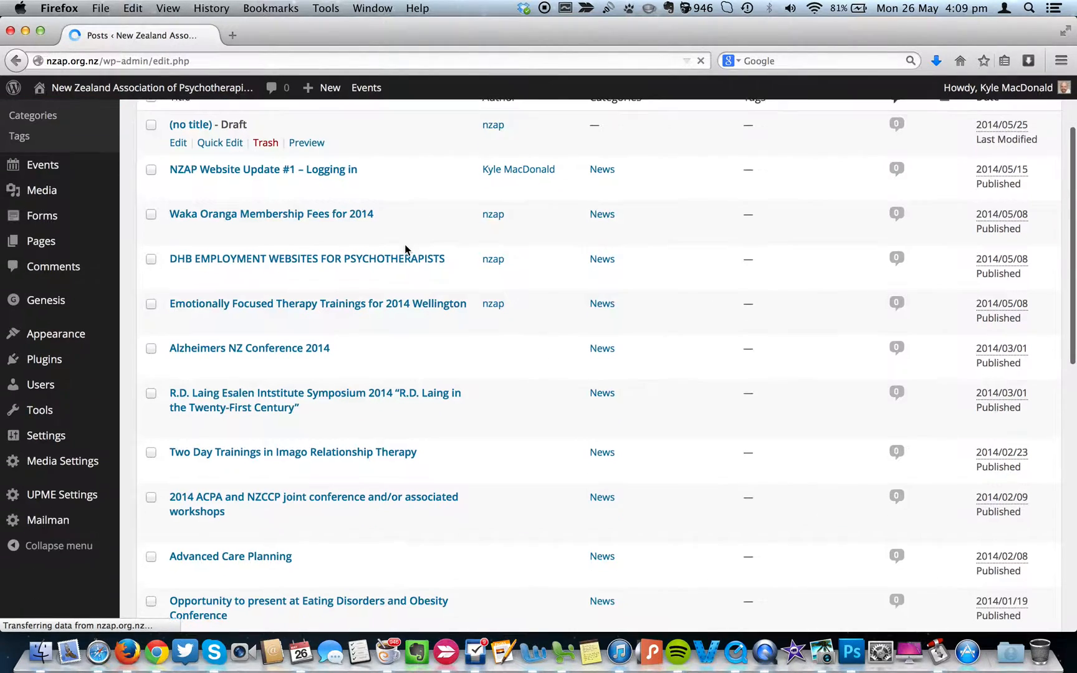
pyautogui.scroll(-3, 406, 251)
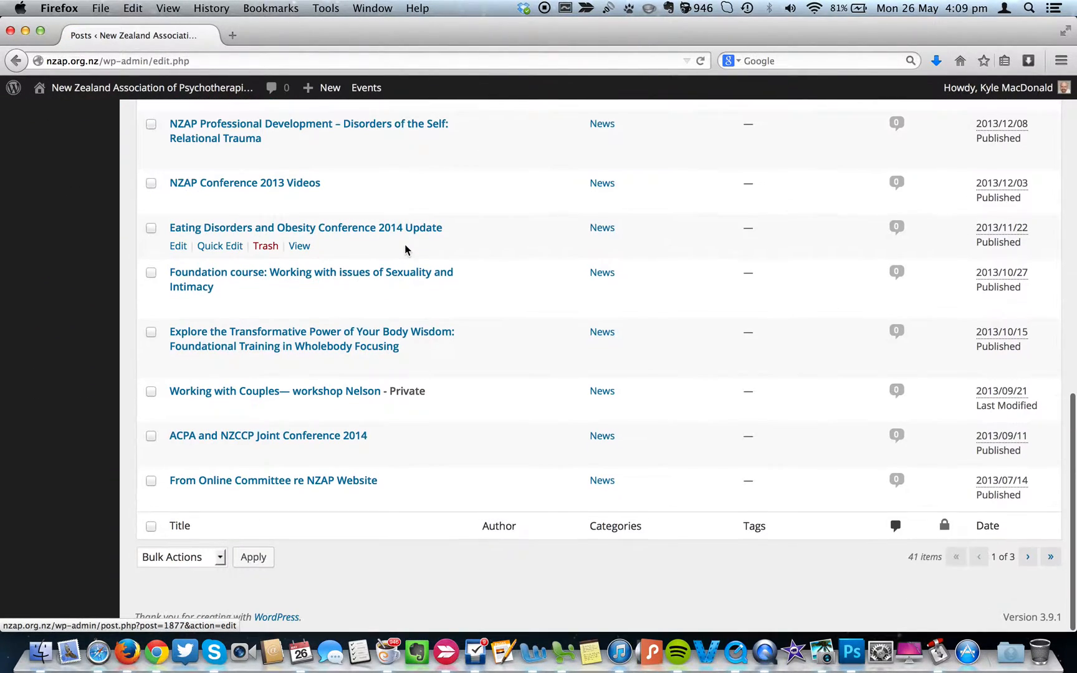
pyautogui.scroll(15, 405, 250)
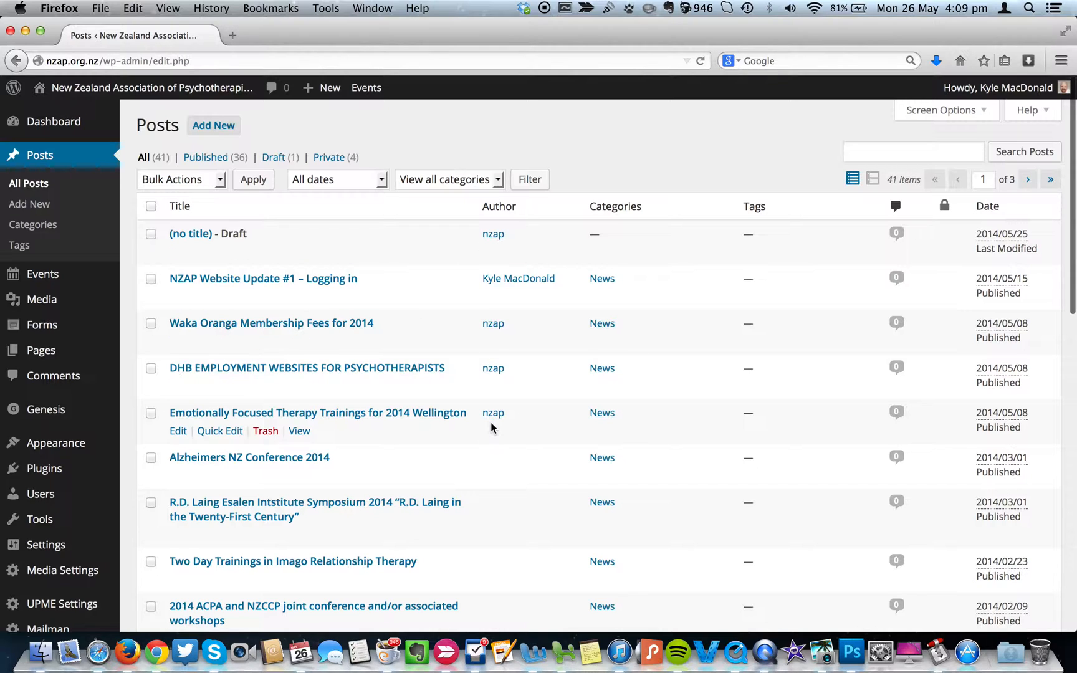
pyautogui.scroll(-3, 507, 575)
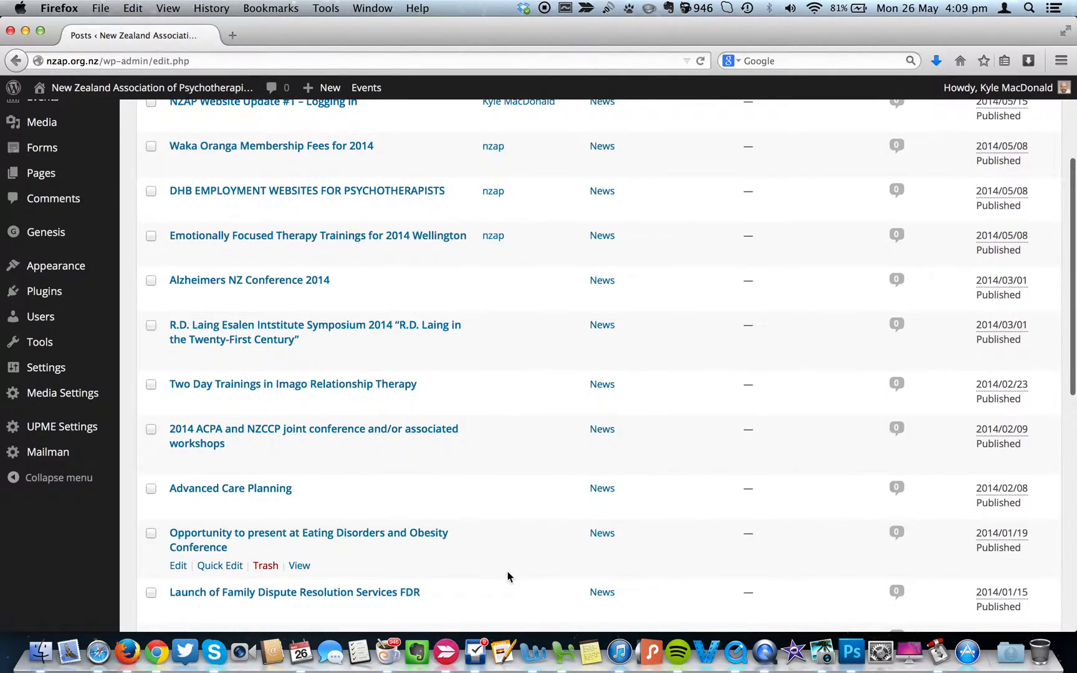
pyautogui.scroll(-2, 507, 577)
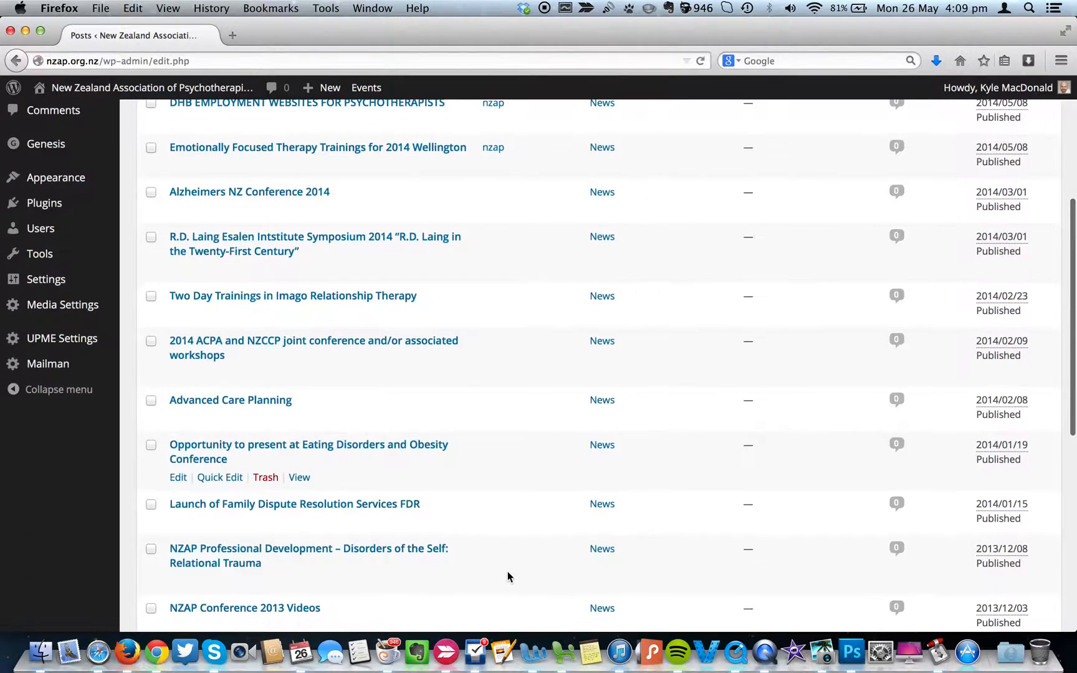
pyautogui.scroll(6, 508, 577)
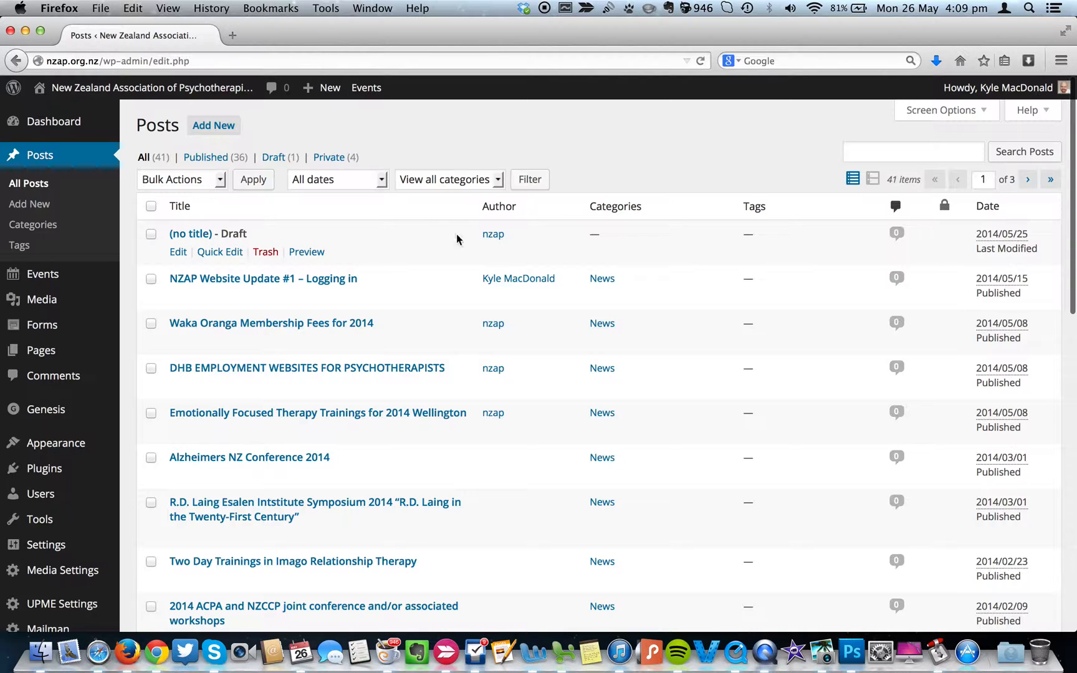
pyautogui.click(182, 254)
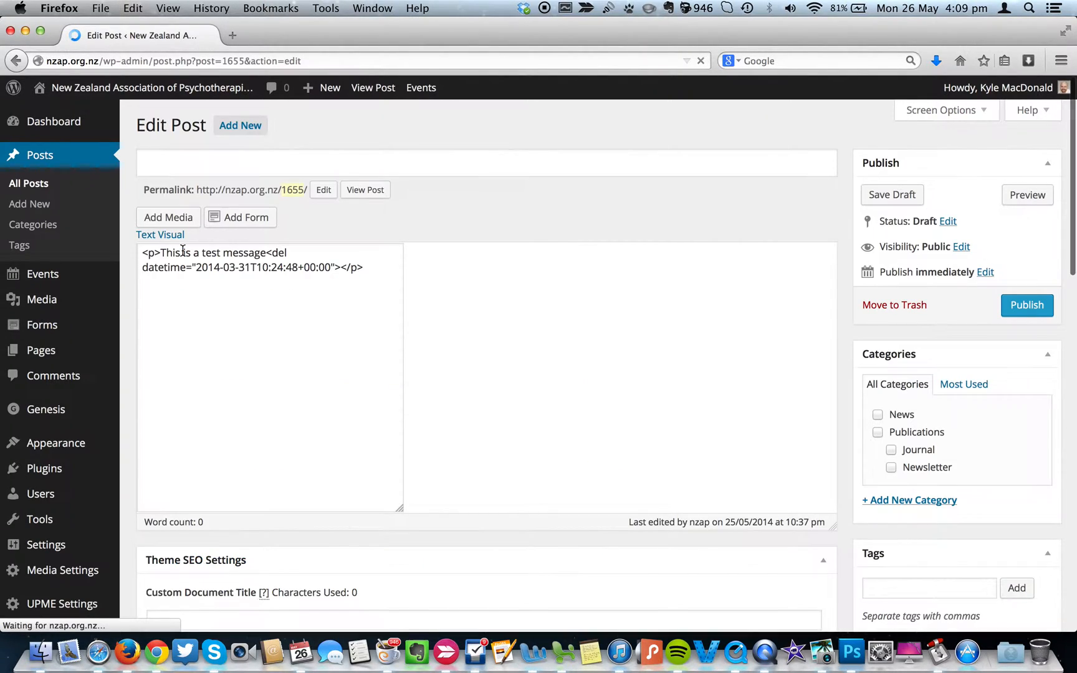
# Switch to the Word document "Invoice for Annual Subscription 2014-15.doc" and copy its entire text
pyautogui.hotkey('ctrl', 'Right')
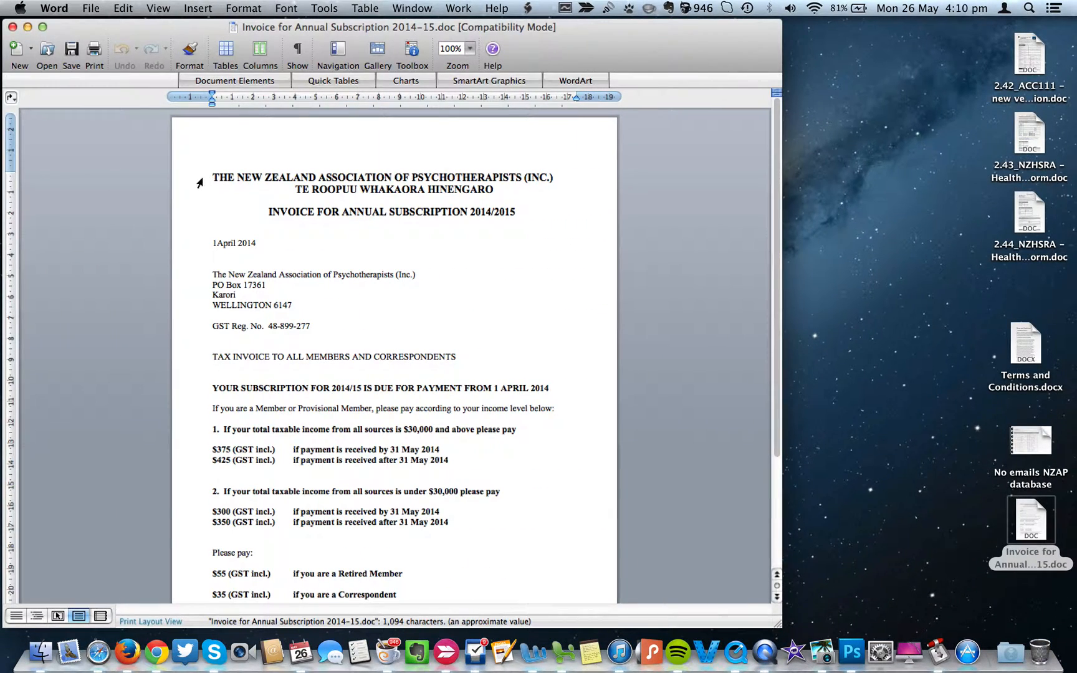
pyautogui.moveTo(207, 176); pyautogui.dragTo(347, 539)
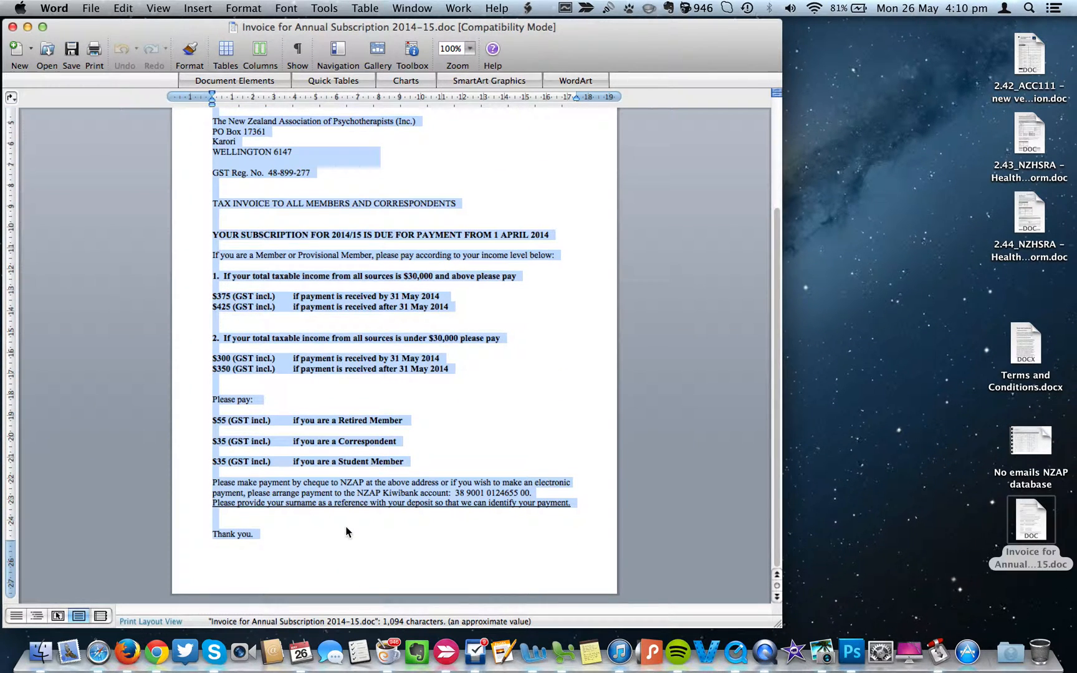
pyautogui.click(347, 527)
pyautogui.scroll(5, 346, 525)
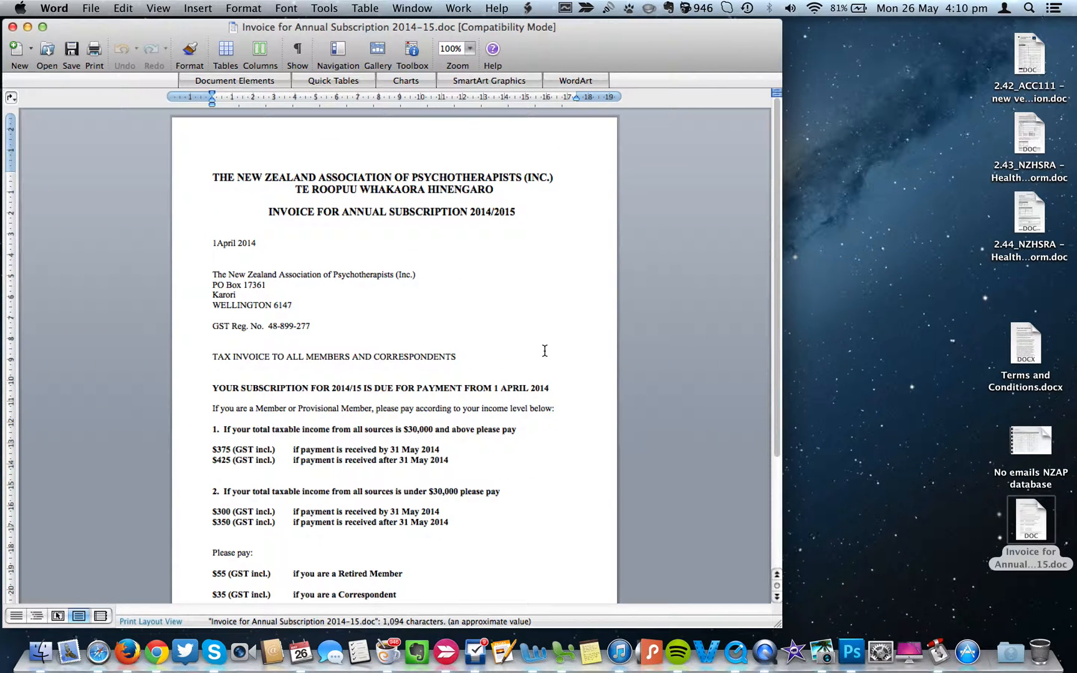
pyautogui.click(470, 271)
pyautogui.press('super+a')
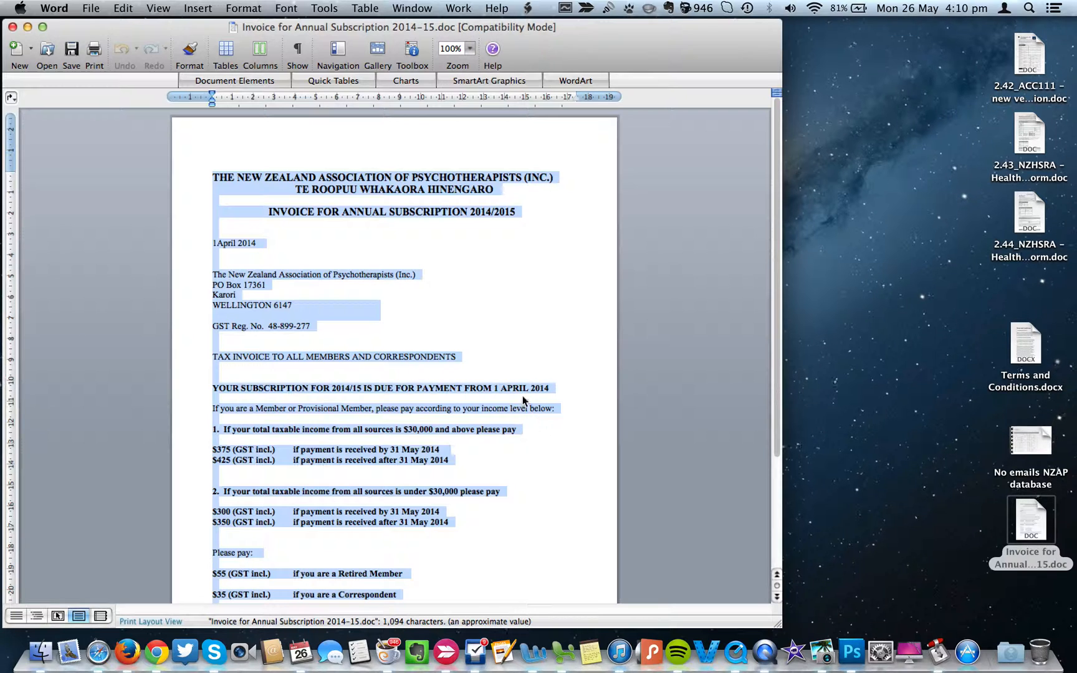
pyautogui.click(123, 8)
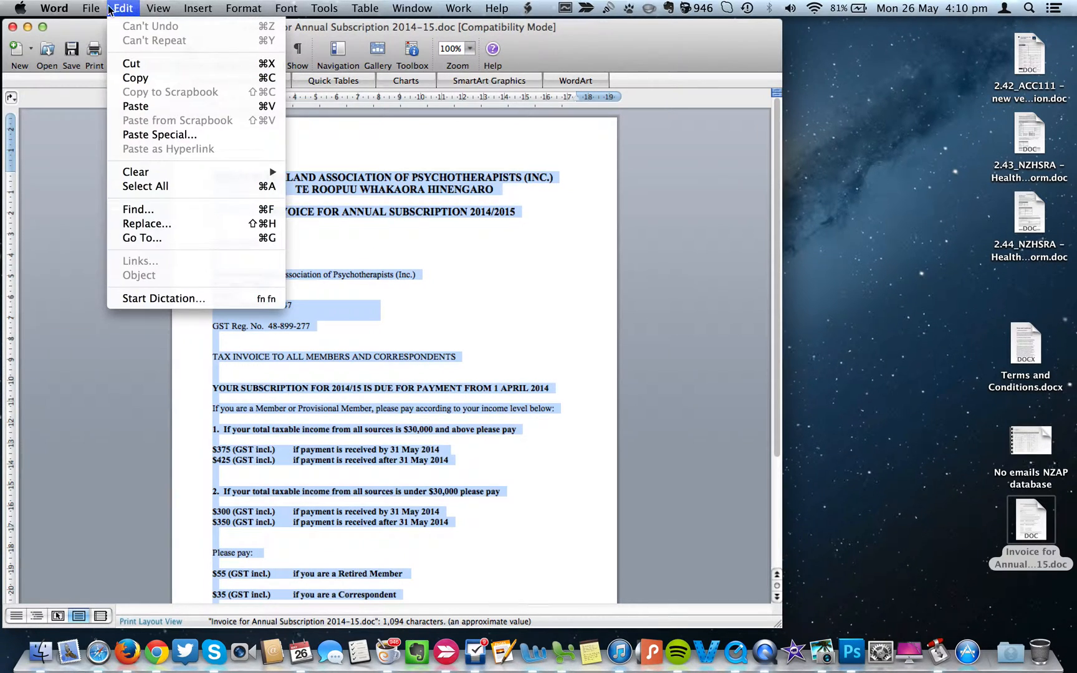
pyautogui.moveTo(91, 9)
pyautogui.click(138, 79)
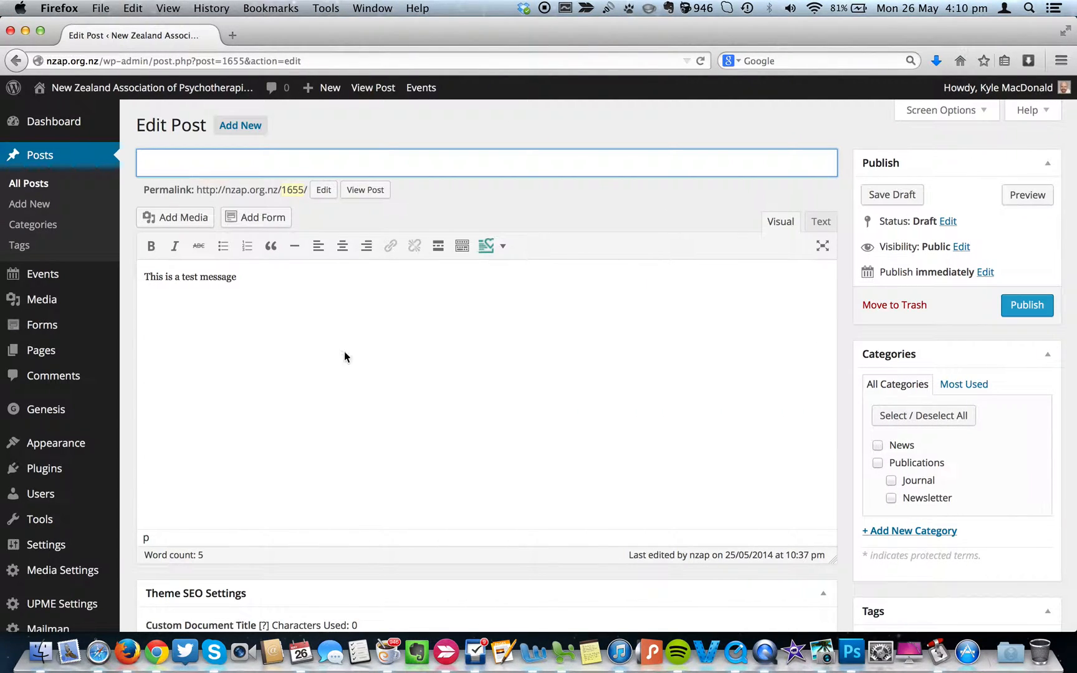
# Switch back to Firefox and replace the draft's test message with the copied invoice text, checking it from start to end
pyautogui.click(248, 277)
pyautogui.press('super+a')
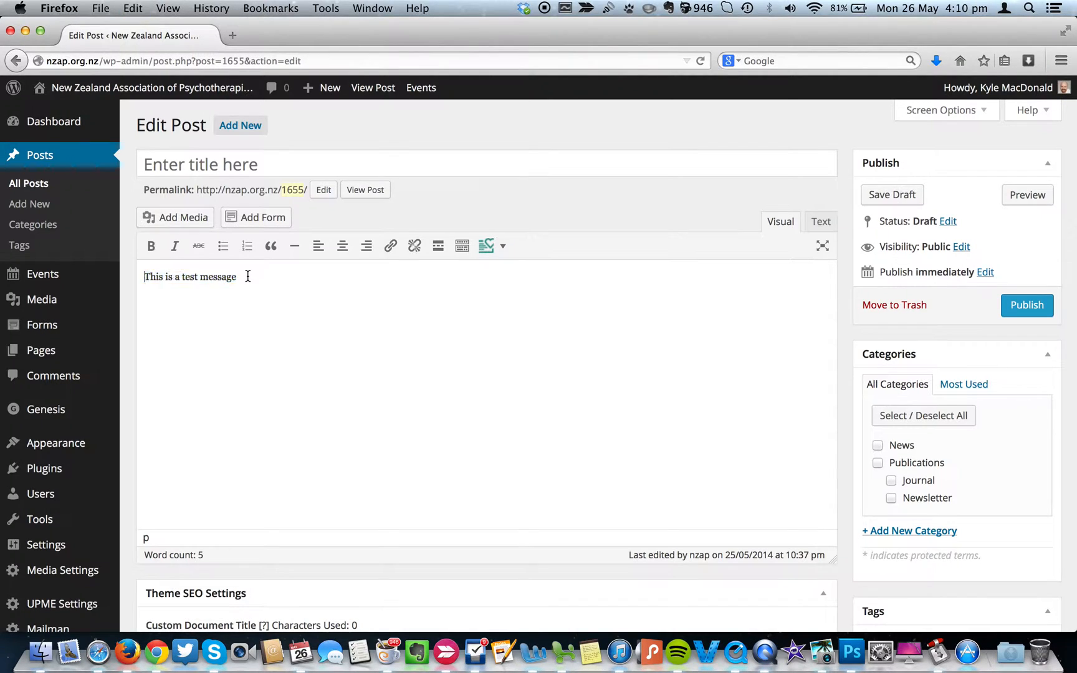
pyautogui.press('super+v')
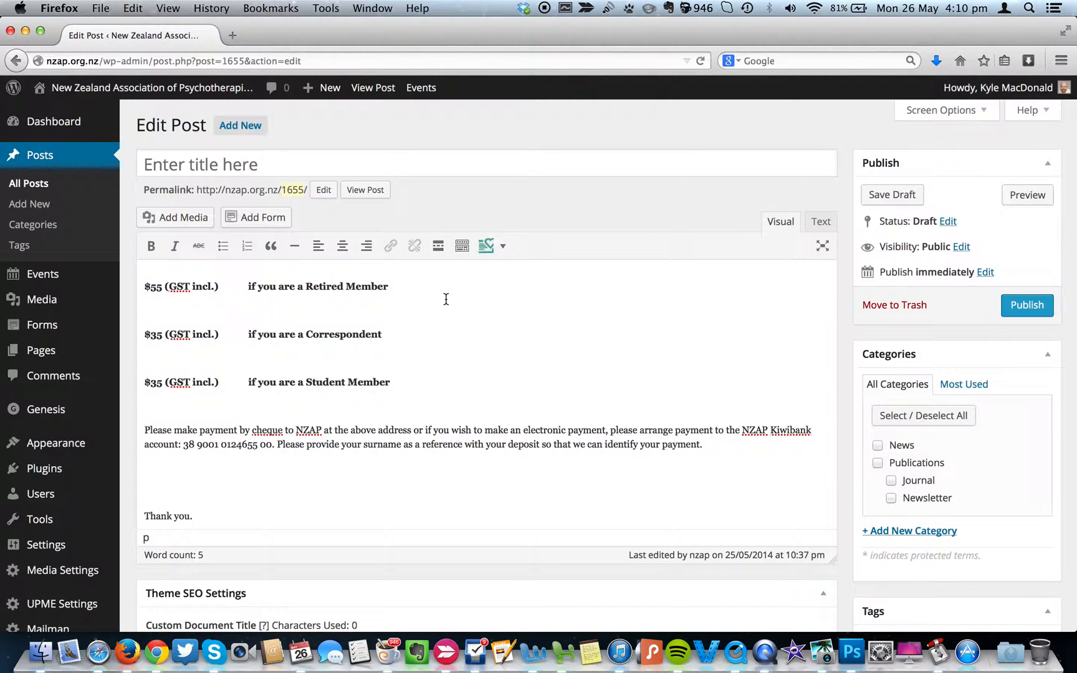
pyautogui.scroll(10, 444, 373)
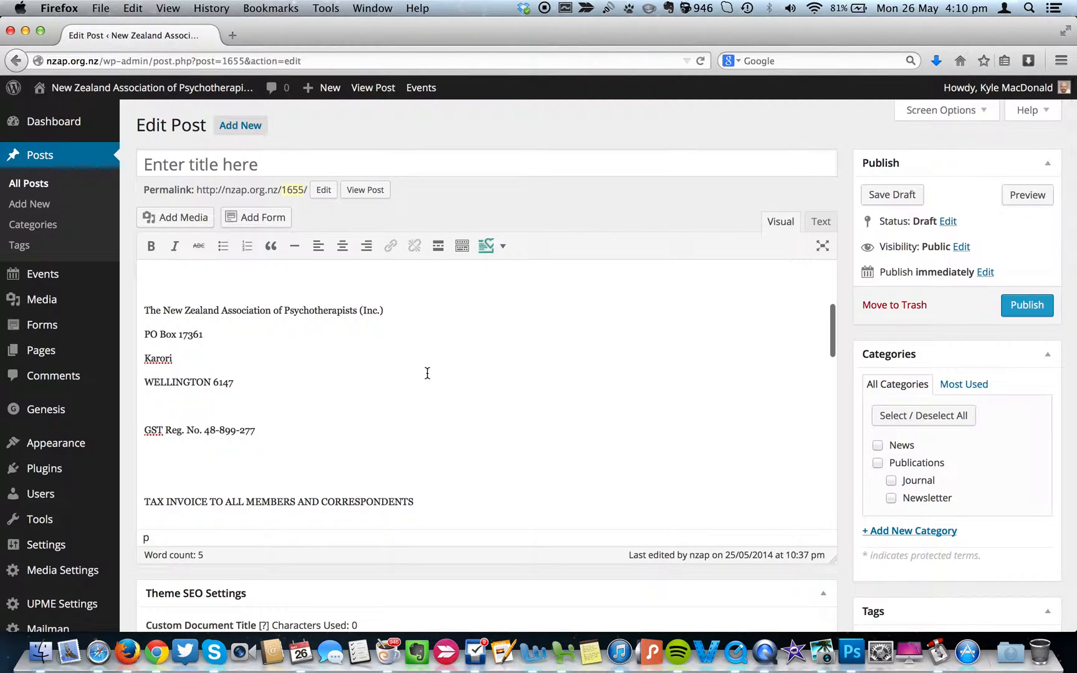
pyautogui.scroll(5, 427, 372)
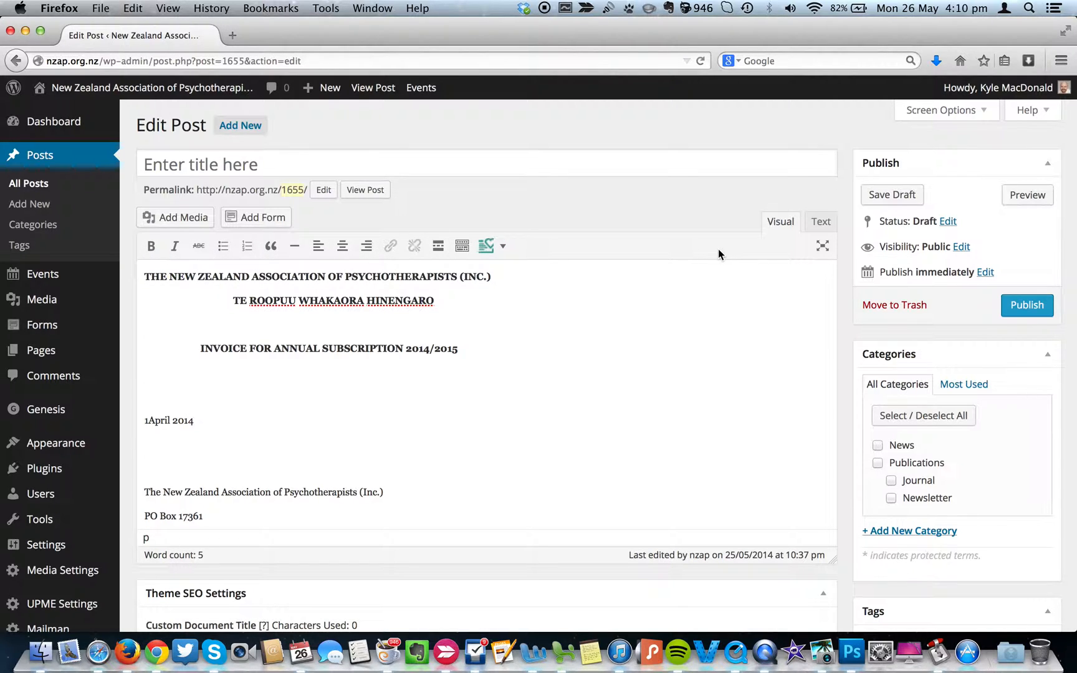
pyautogui.rightClick(594, 250)
pyautogui.click(553, 277)
pyautogui.scroll(-15, 353, 442)
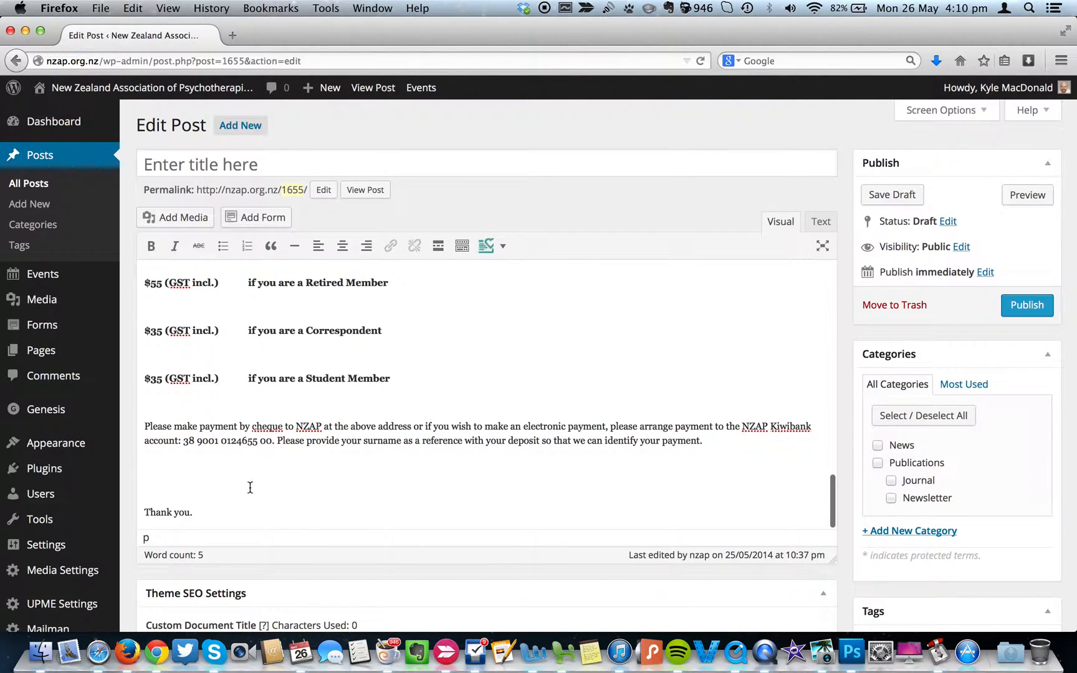
pyautogui.scroll(15, 197, 495)
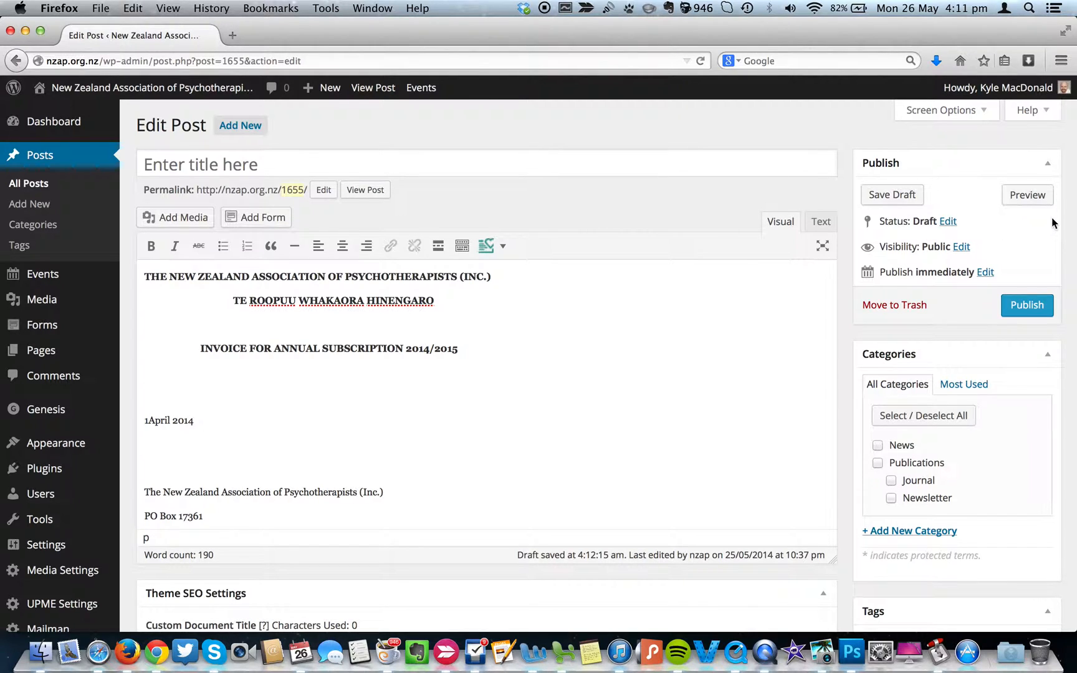
# Preview the draft post and examine the layout and spacing of the invoice text on the page
pyautogui.click(1027, 195)
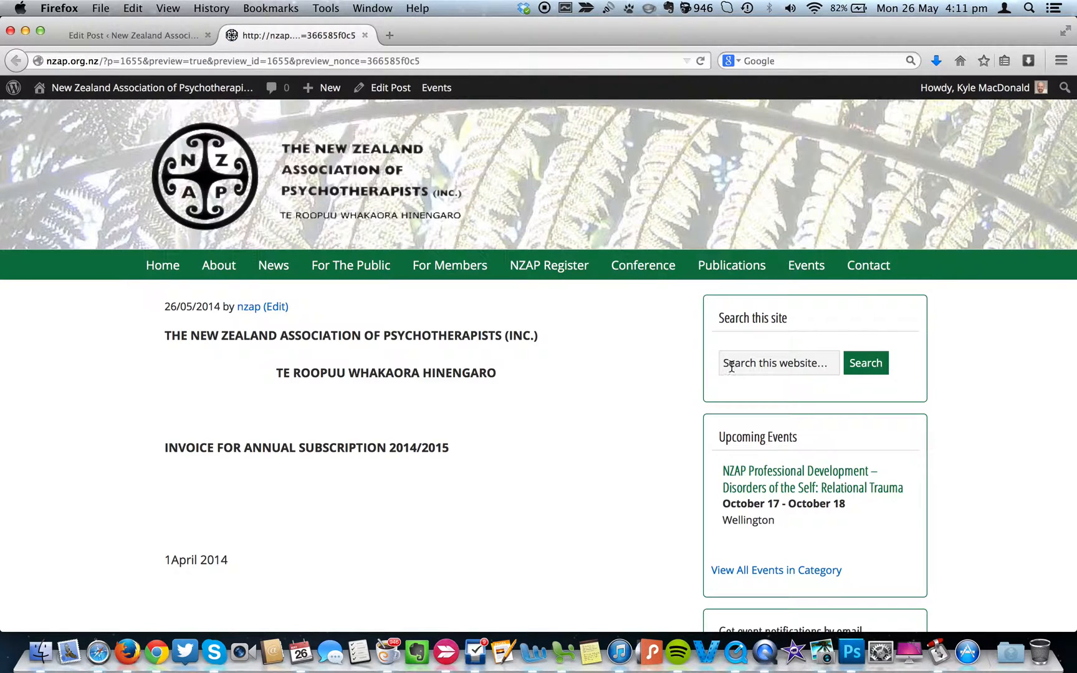
pyautogui.scroll(-3, 731, 369)
pyautogui.scroll(-10, 611, 453)
pyautogui.scroll(12, 611, 454)
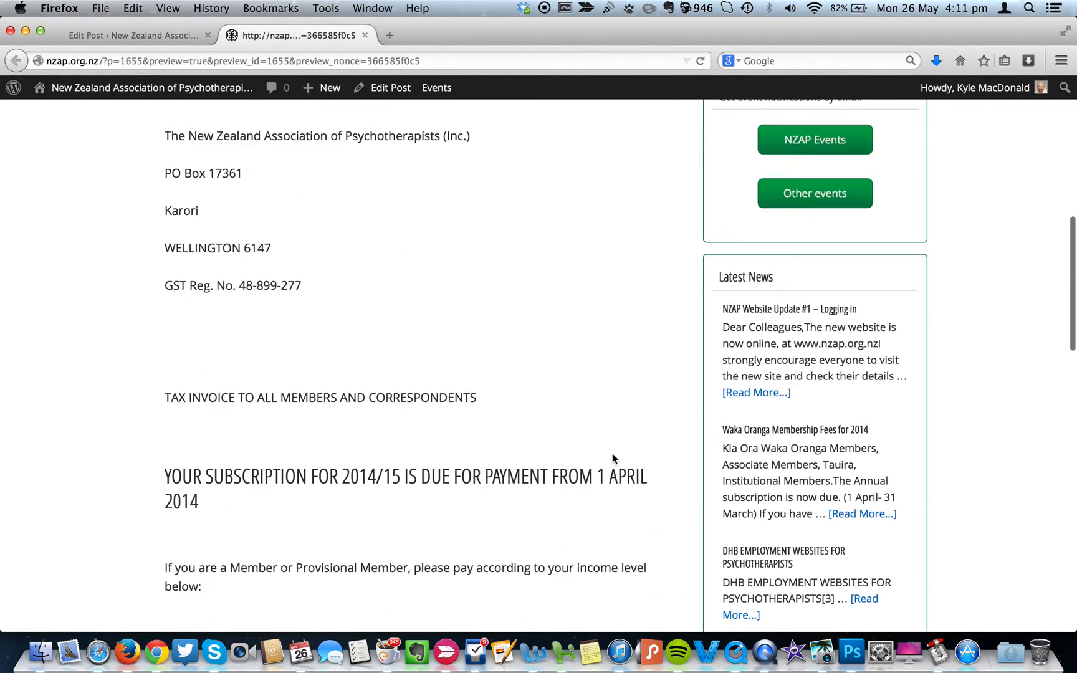
# Return to the post editor and delete the blank lines above and below "INVOICE FOR ANNUAL SUBSCRIPTION 2014/2015"
pyautogui.click(174, 41)
pyautogui.click(259, 336)
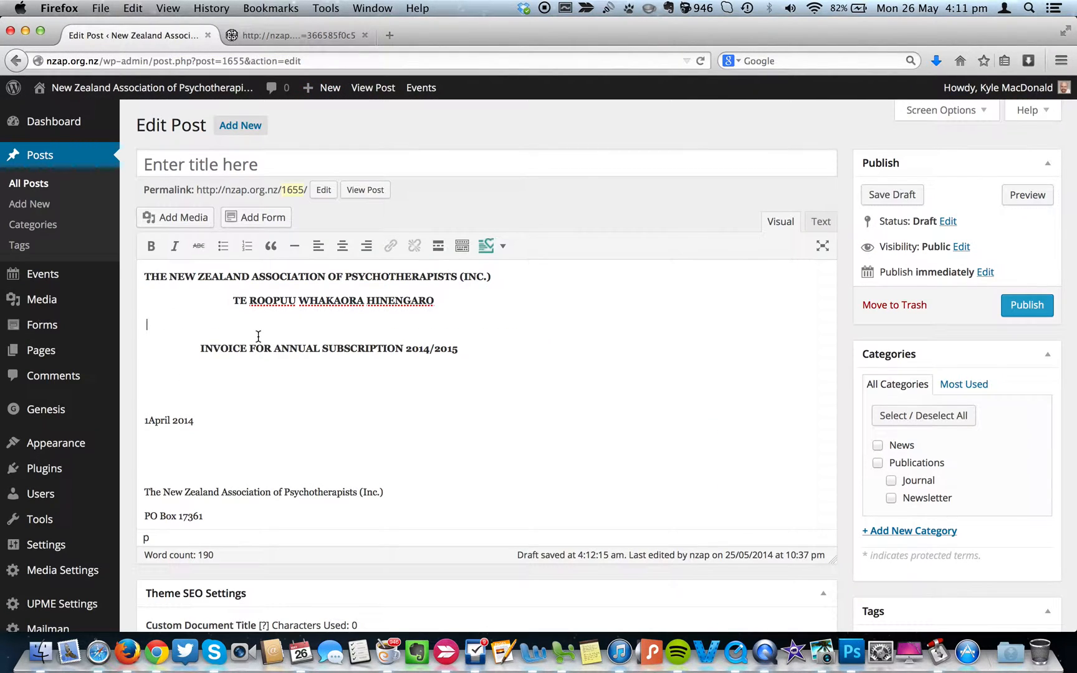
pyautogui.press('BackSpace')
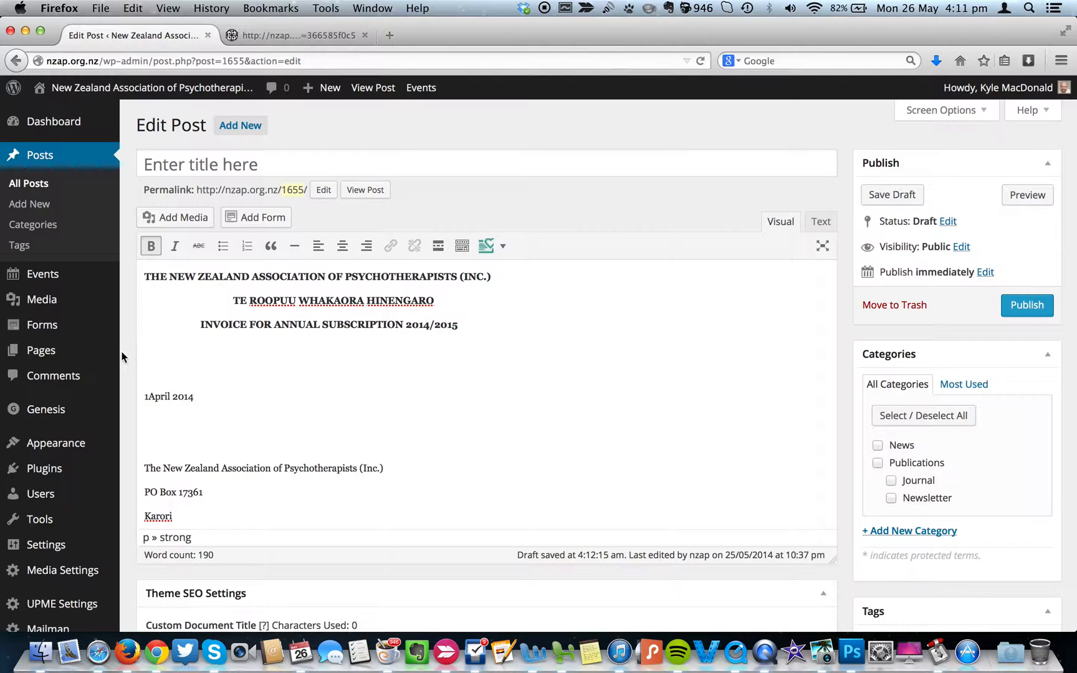
pyautogui.click(159, 371)
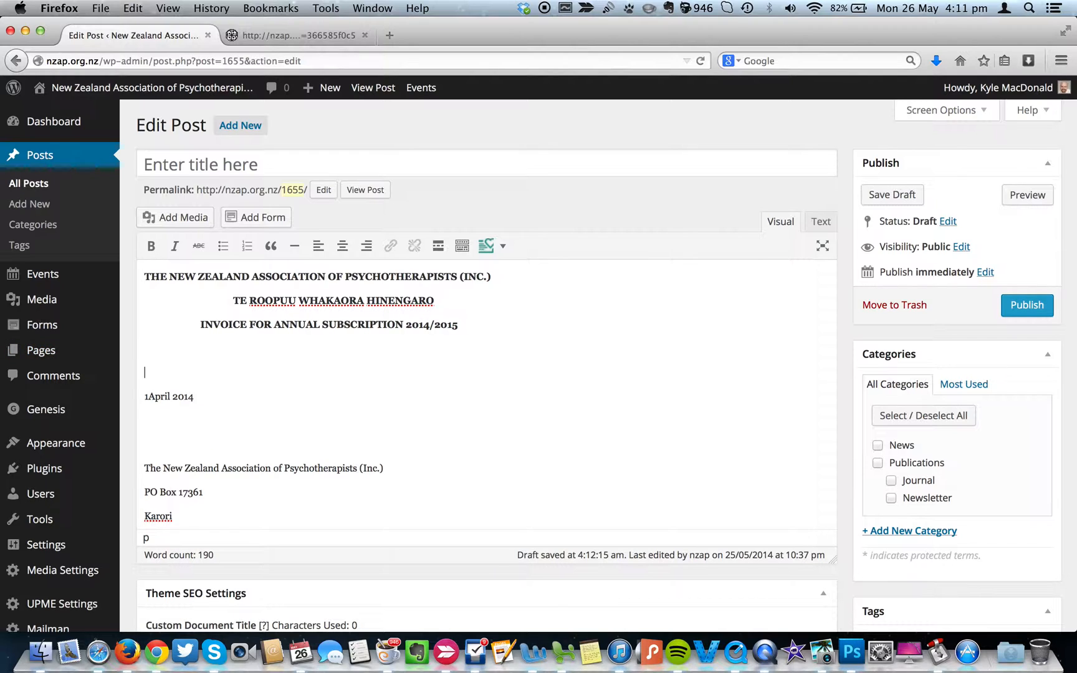
pyautogui.press('BackSpace')
pyautogui.press('BackSpace')
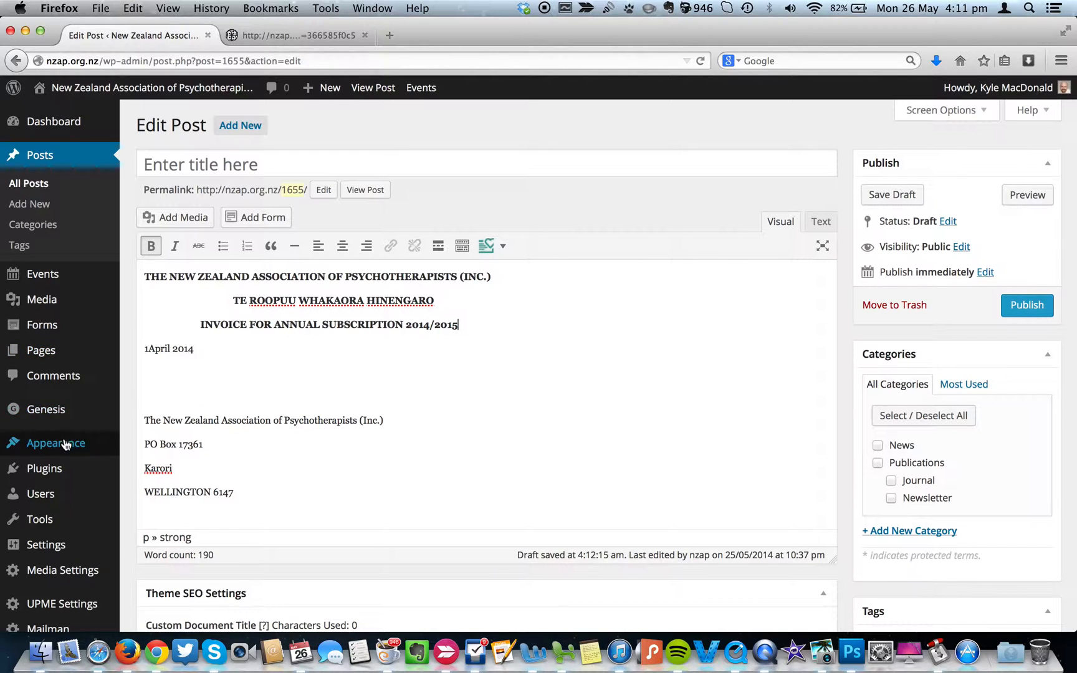
# Delete the blank lines between the invoice date and the association's address, and between the address and the GST registration line
pyautogui.click(167, 403)
pyautogui.press('BackSpace')
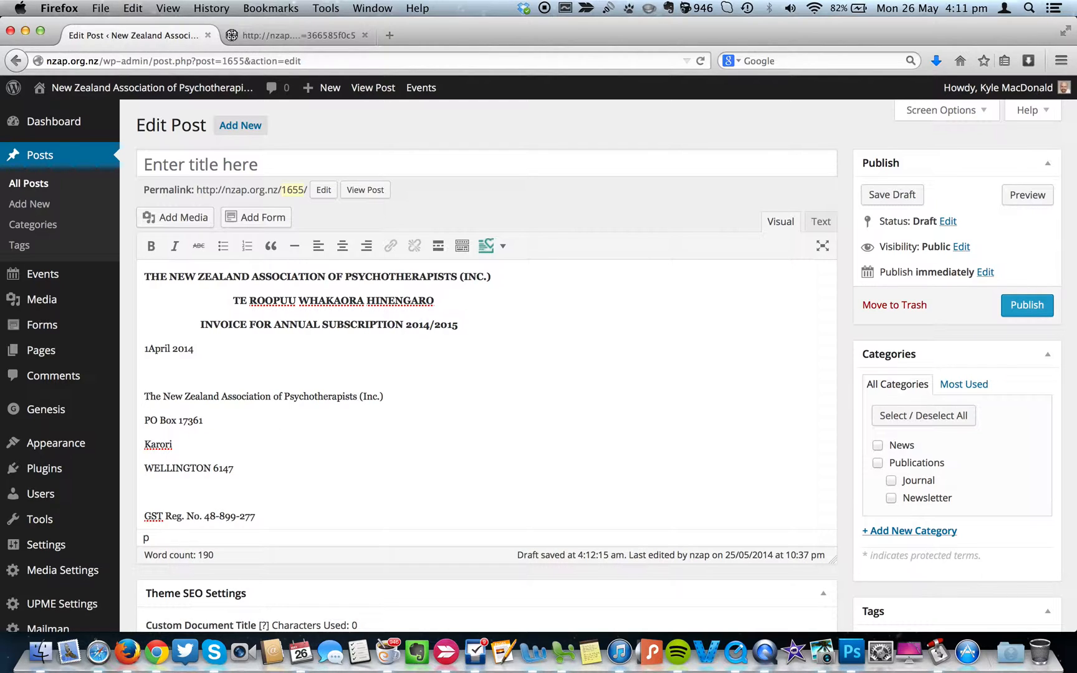
pyautogui.press('BackSpace')
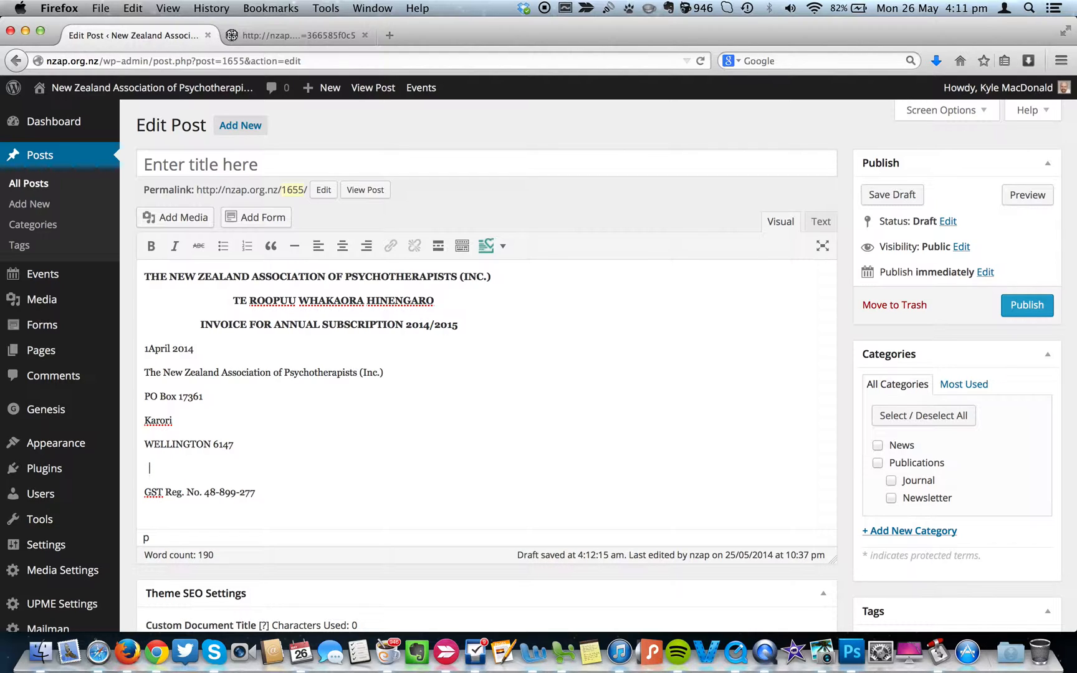
pyautogui.press('BackSpace')
# Delete one blank line above "TAX INVOICE TO ALL MEMBERS AND CORRESPONDENTS"
pyautogui.scroll(-5, 349, 405)
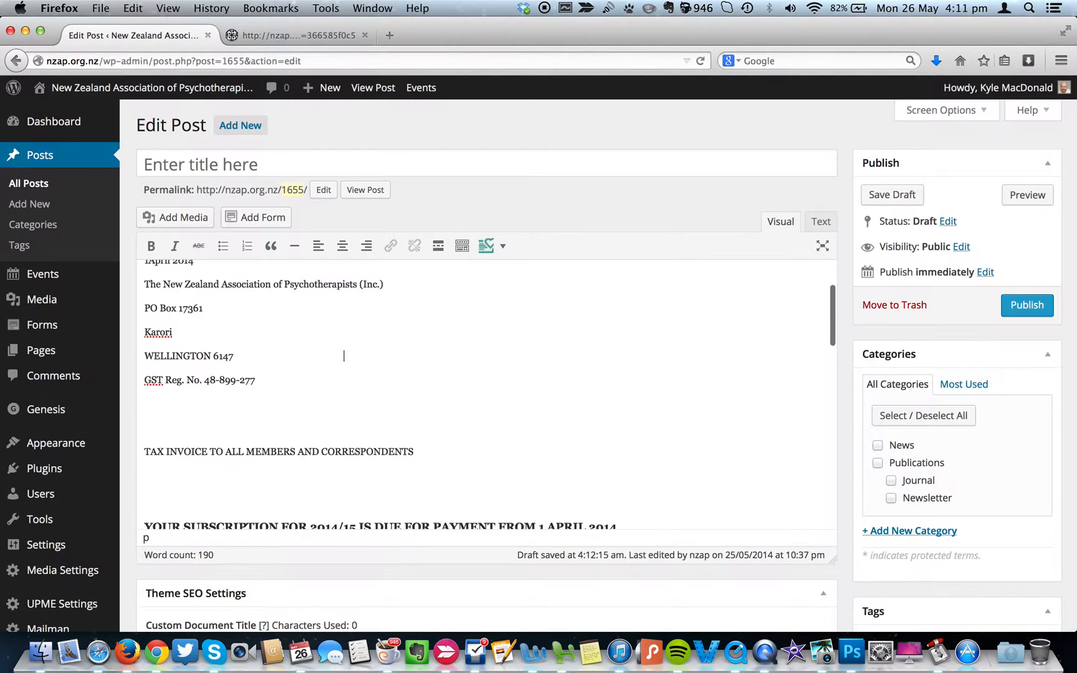
pyautogui.click(176, 378)
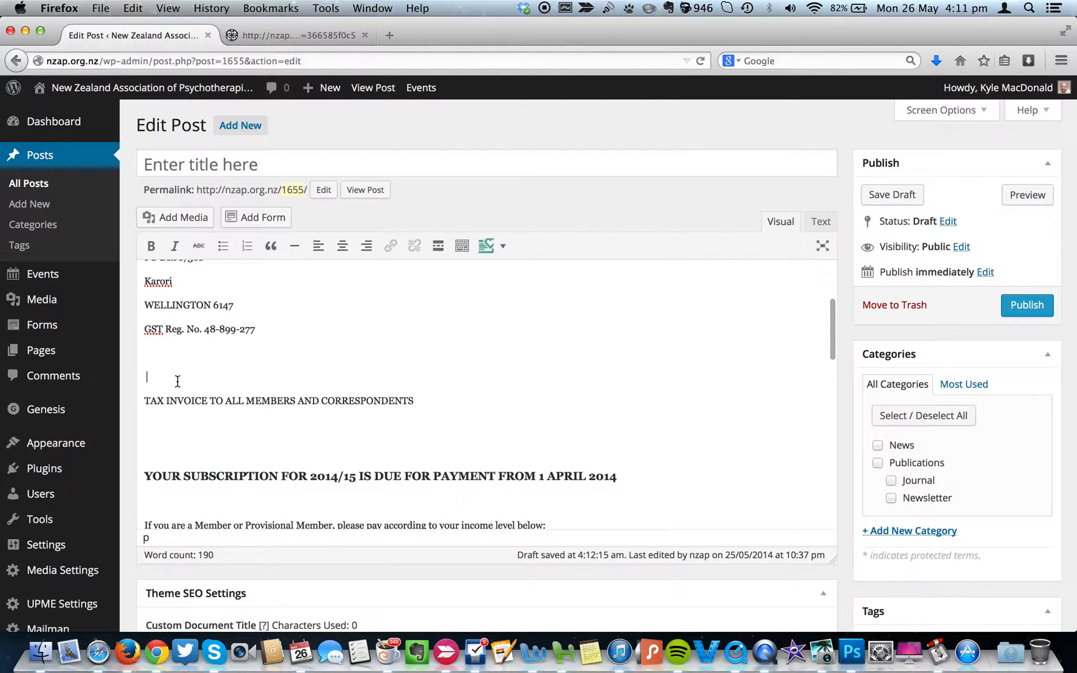
pyautogui.press('BackSpace')
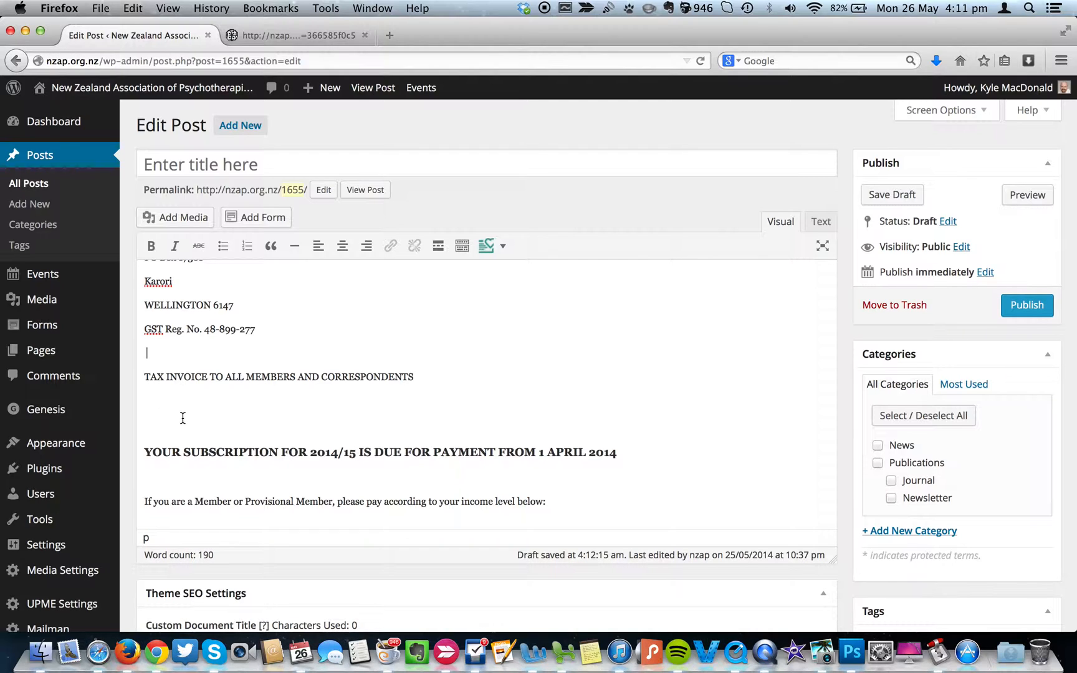
# Delete the blank lines between "TAX INVOICE TO ALL MEMBERS AND CORRESPONDENTS" and the subscription due heading, and the one above income item 1
pyautogui.press('BackSpace')
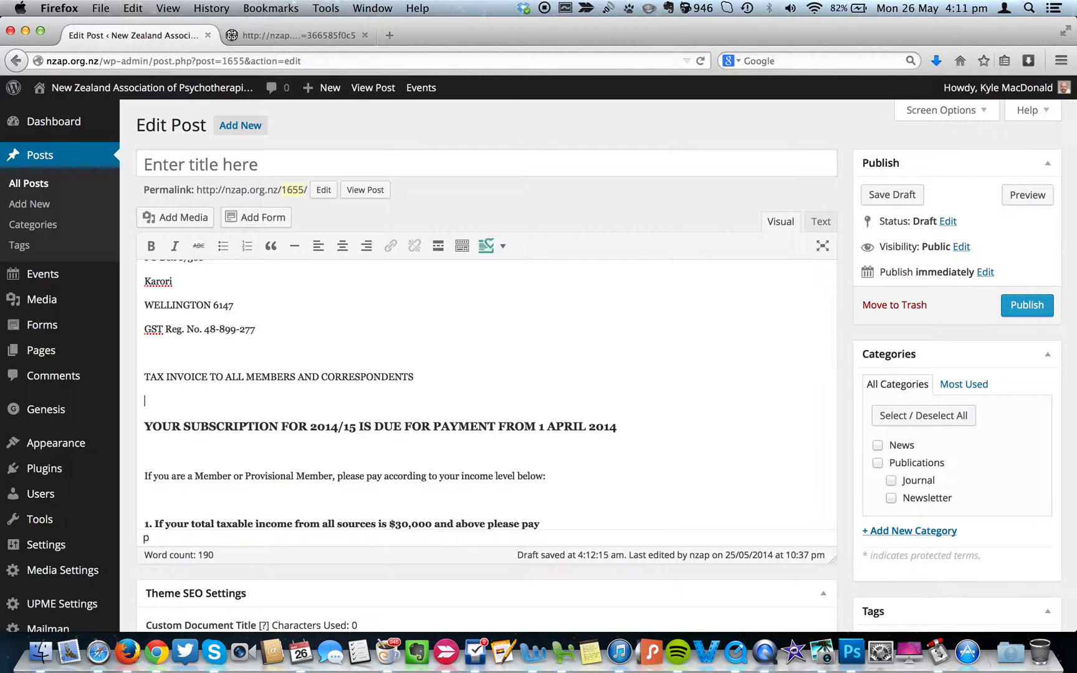
pyautogui.press('BackSpace')
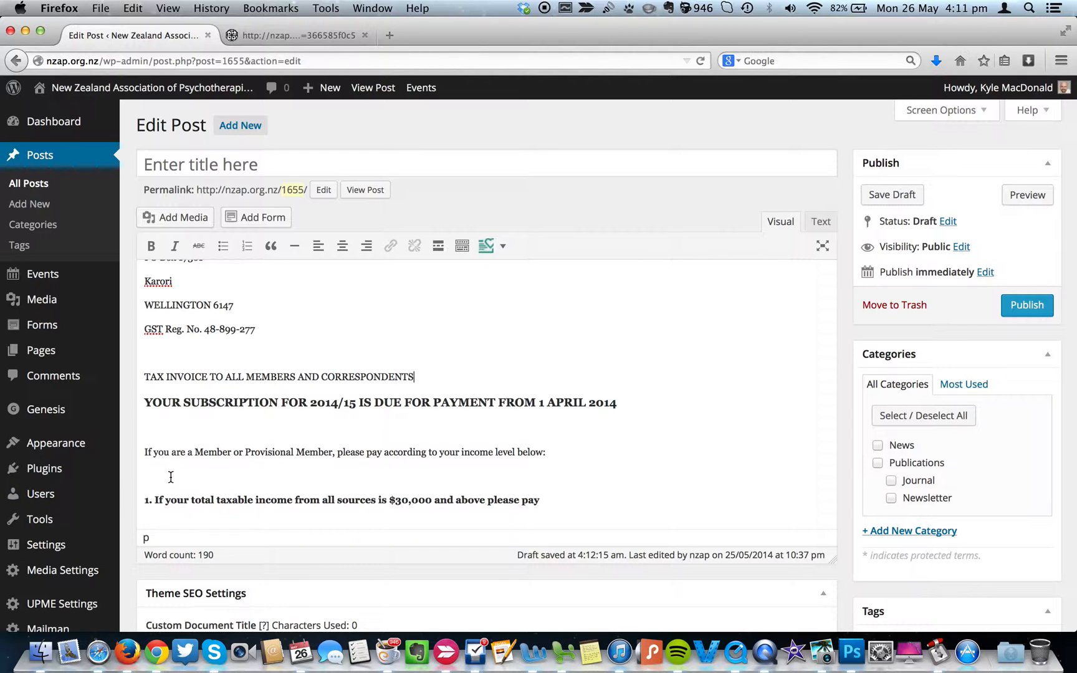
pyautogui.press('BackSpace')
pyautogui.press('Delete')
pyautogui.press('Down')
pyautogui.press('BackSpace')
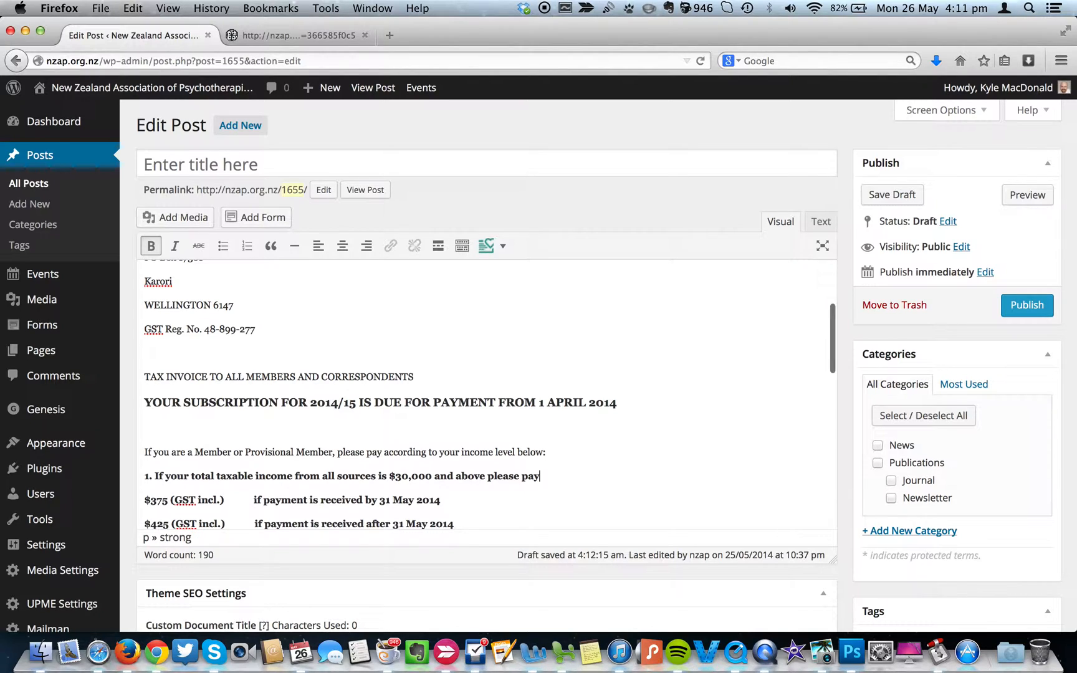
# Delete the surplus blank lines around "2. If your total taxable income from all sources is under $30,000 please pay"
pyautogui.scroll(-5, 486, 393)
pyautogui.click(160, 427)
pyautogui.press('BackSpace')
pyautogui.click(158, 474)
pyautogui.press('BackSpace')
pyautogui.scroll(-4, 158, 474)
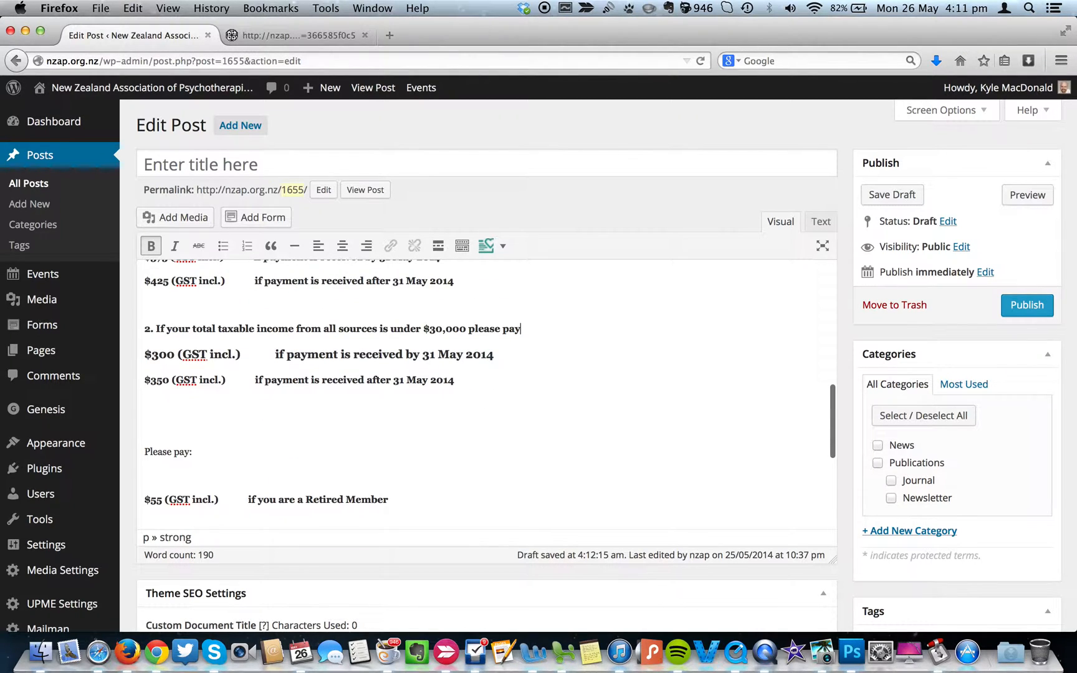
# Reduce the gap between the $350 payment line and "Please pay:" to a single blank line
pyautogui.click(184, 419)
pyautogui.press('BackSpace')
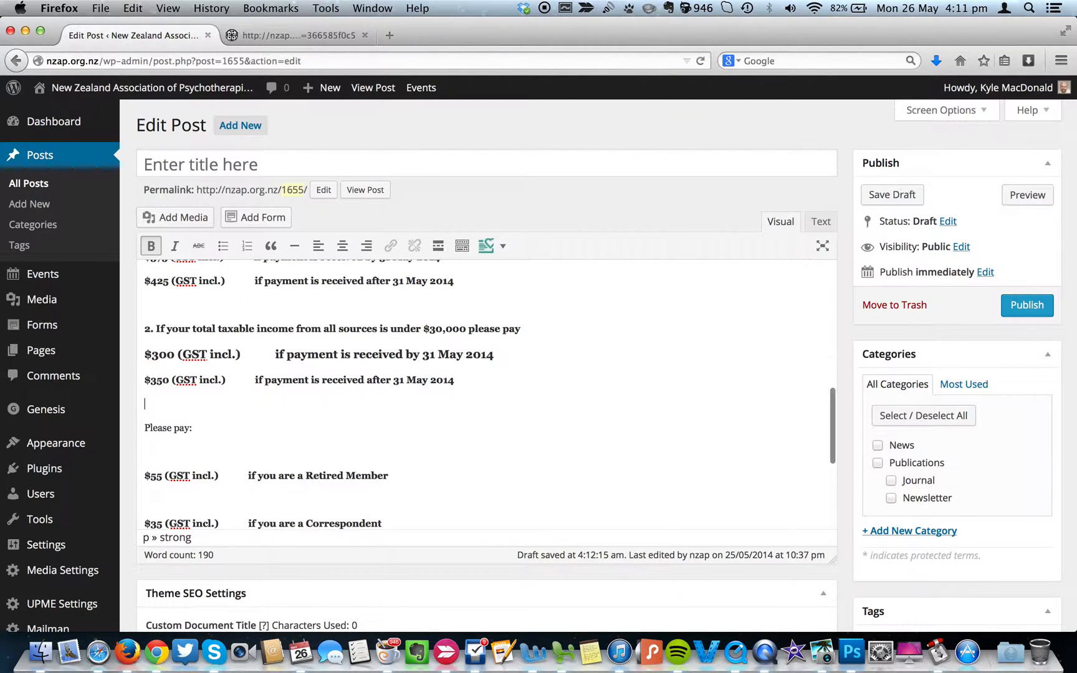
pyautogui.press('BackSpace')
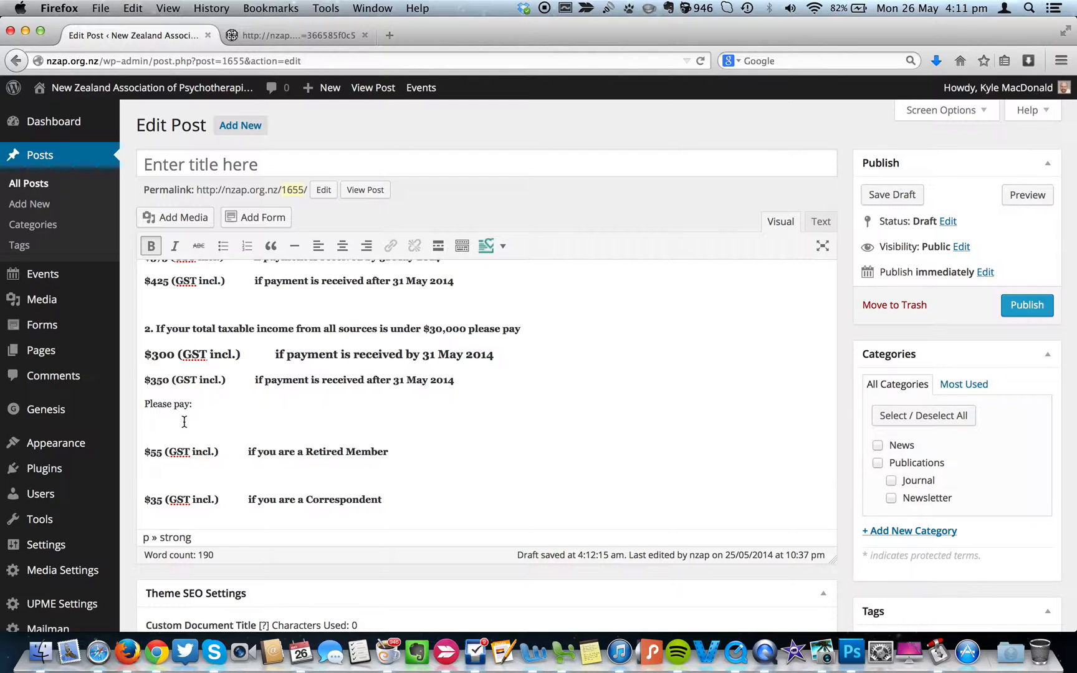
pyautogui.press('Return')
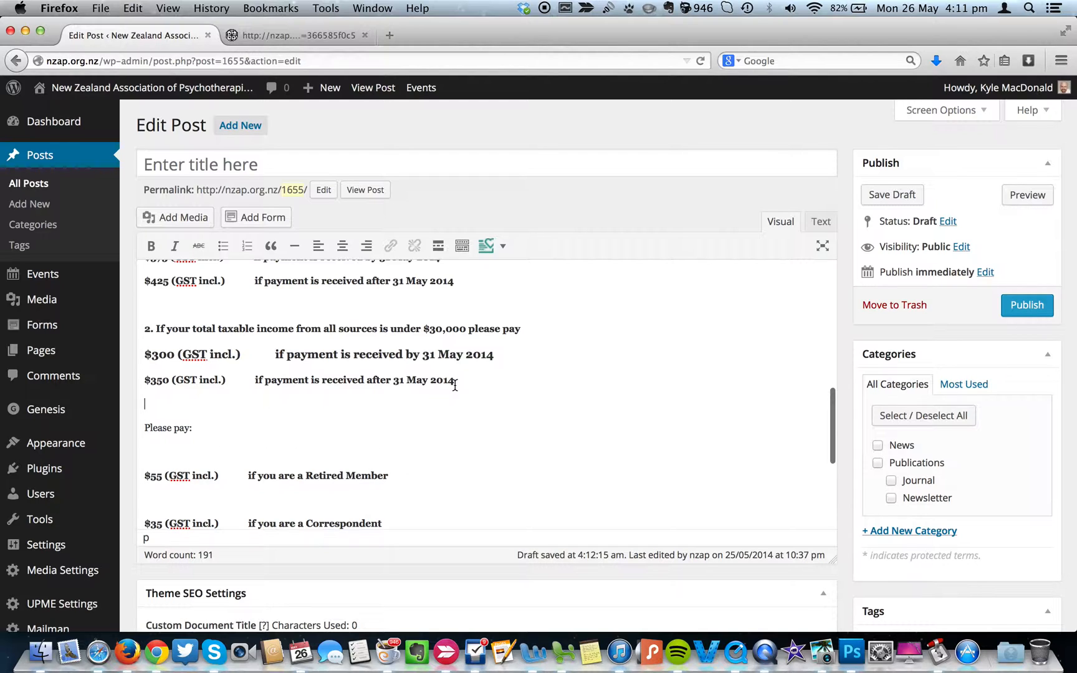
# Delete the blank lines below "Please pay:" and between the Retired Member, Correspondent and Student Member fee lines
pyautogui.click(324, 454)
pyautogui.press('Delete')
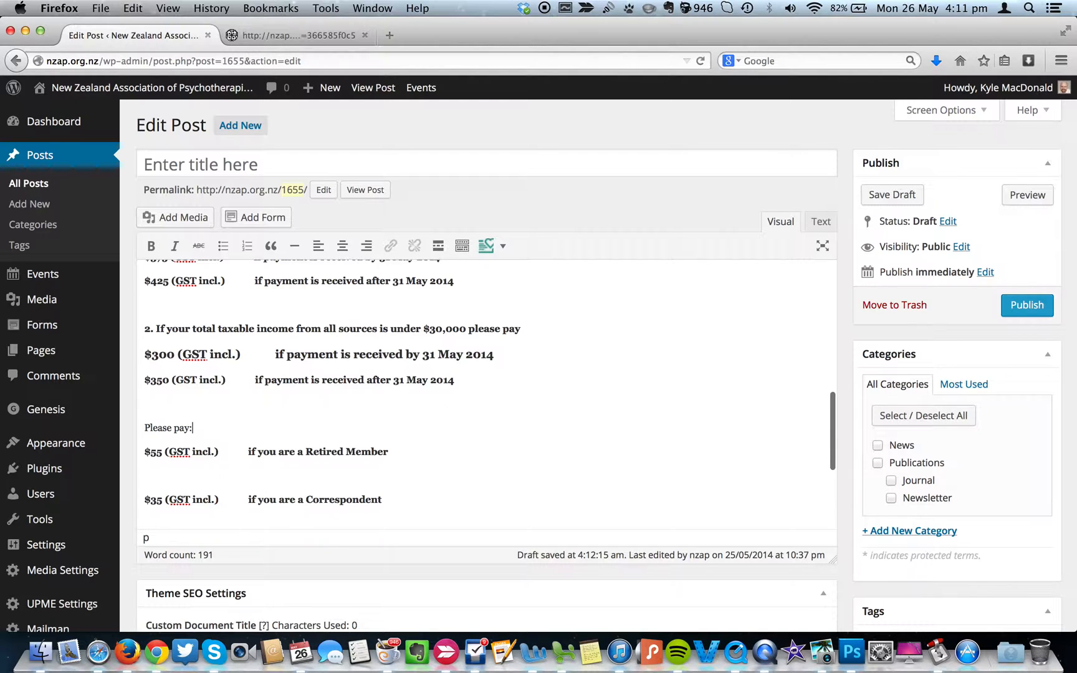
pyautogui.click(268, 471)
pyautogui.press('BackSpace')
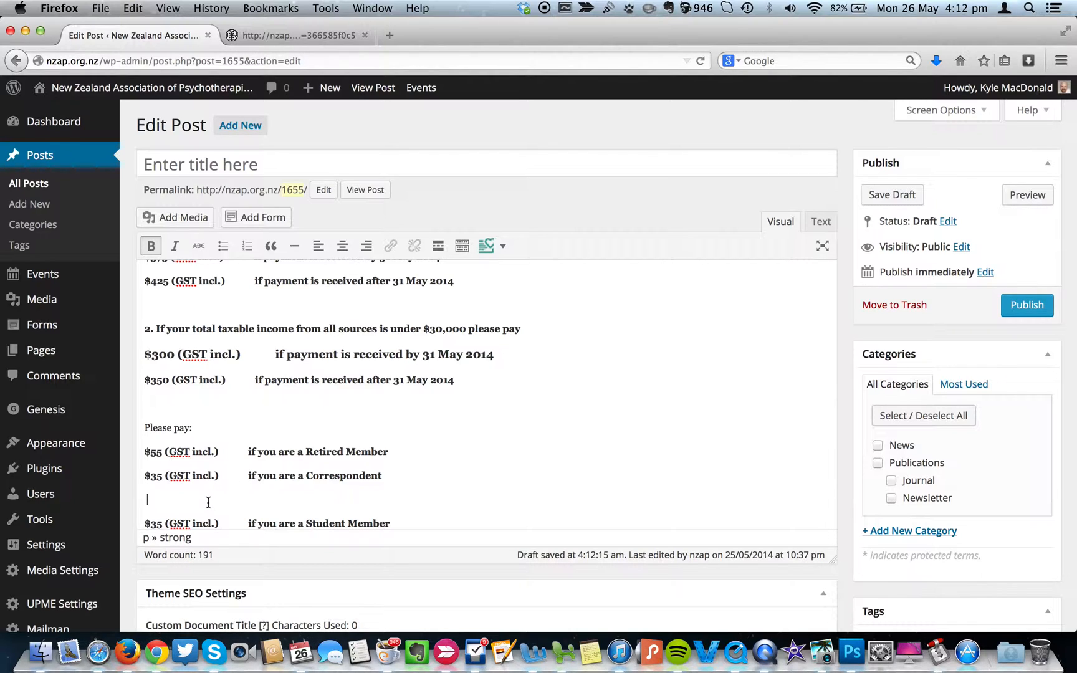
pyautogui.press('BackSpace')
# Delete the blank lines above the cheque and electronic payment paragraph, and between that paragraph and "Thank you."
pyautogui.scroll(-4, 362, 440)
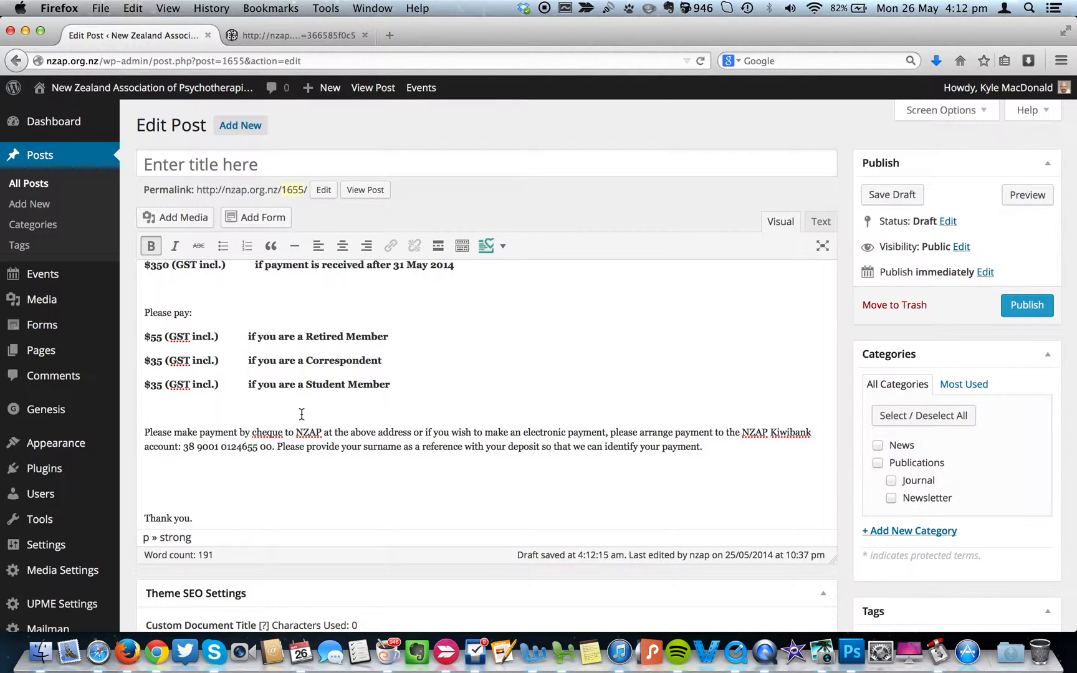
pyautogui.press('BackSpace')
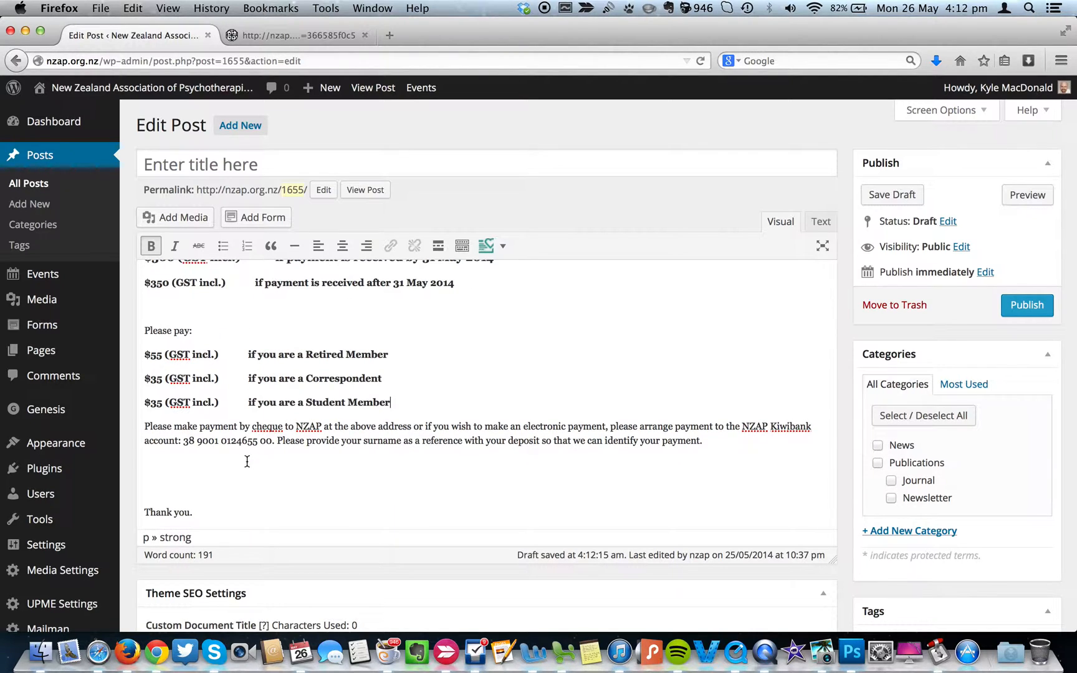
pyautogui.click(223, 489)
pyautogui.press('BackSpace')
pyautogui.press('BackSpace')
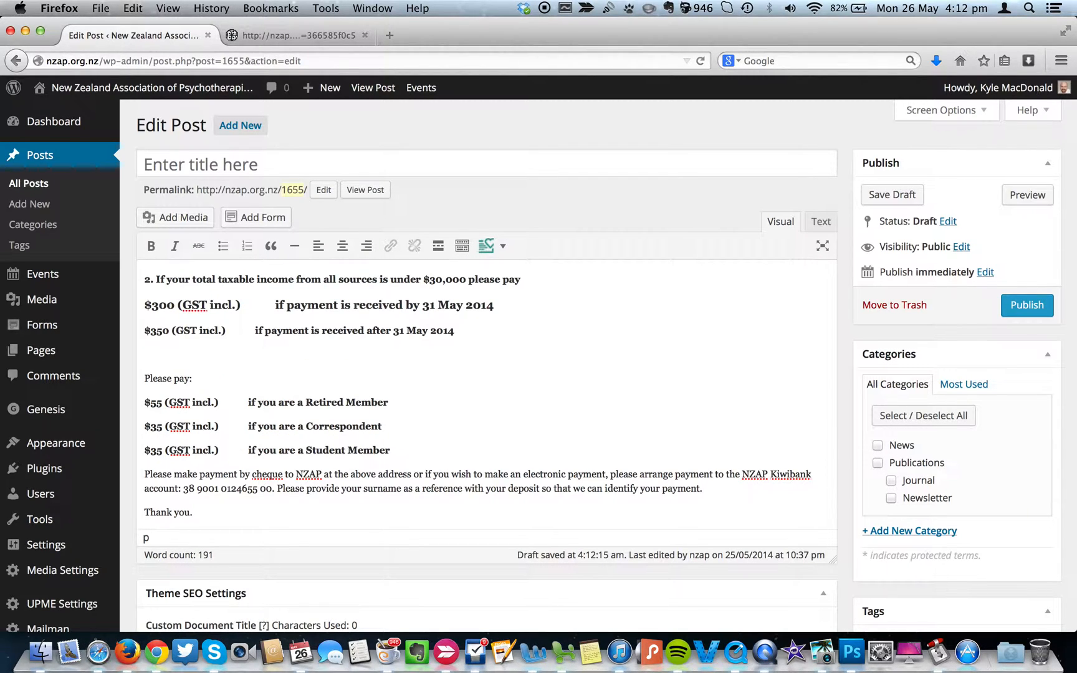
# Check the cleaned-up invoice text from end to start and save the post as a draft
pyautogui.scroll(-4, 373, 510)
pyautogui.scroll(10, 492, 391)
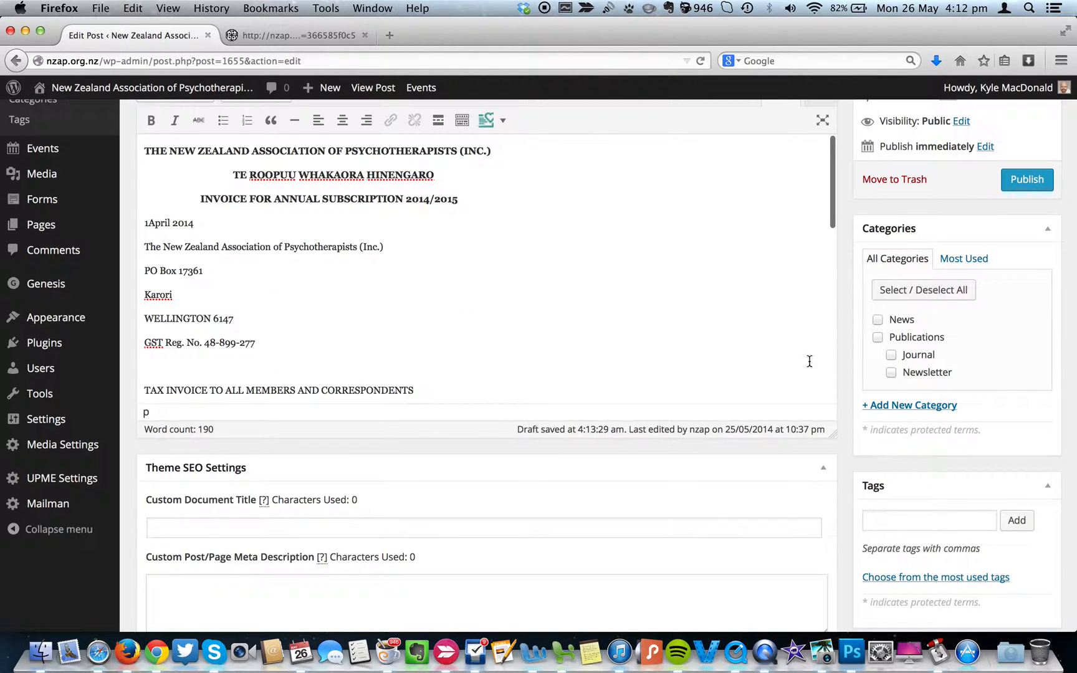
pyautogui.scroll(4, 849, 350)
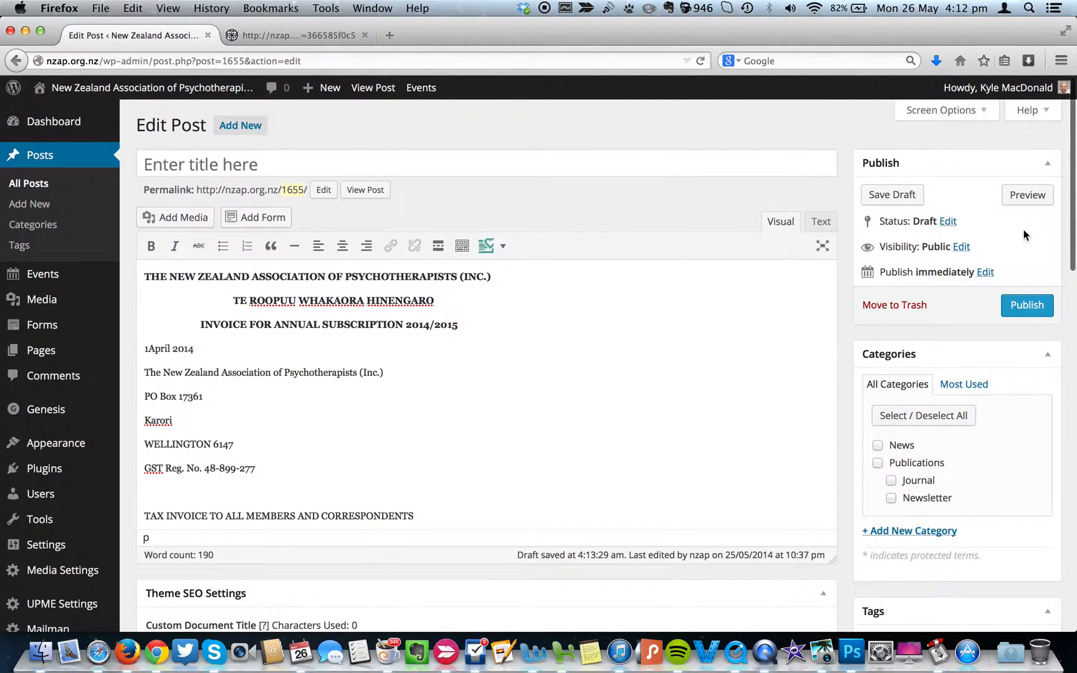
pyautogui.click(909, 194)
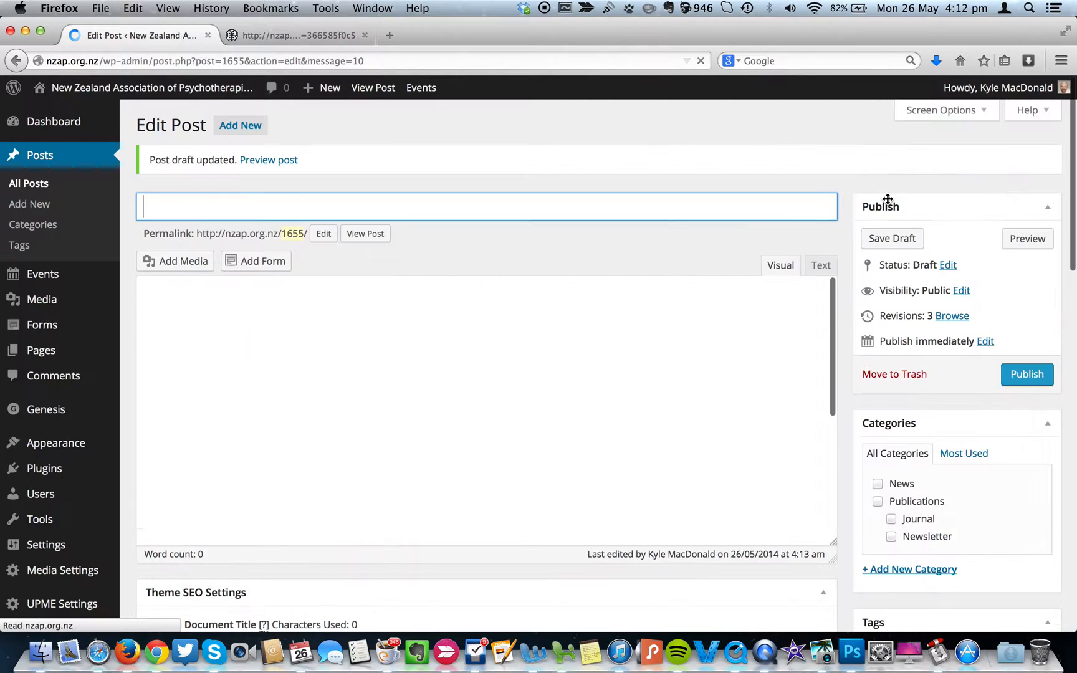
# Preview the saved draft and examine the spacing of the whole invoice on the page
pyautogui.click(1027, 240)
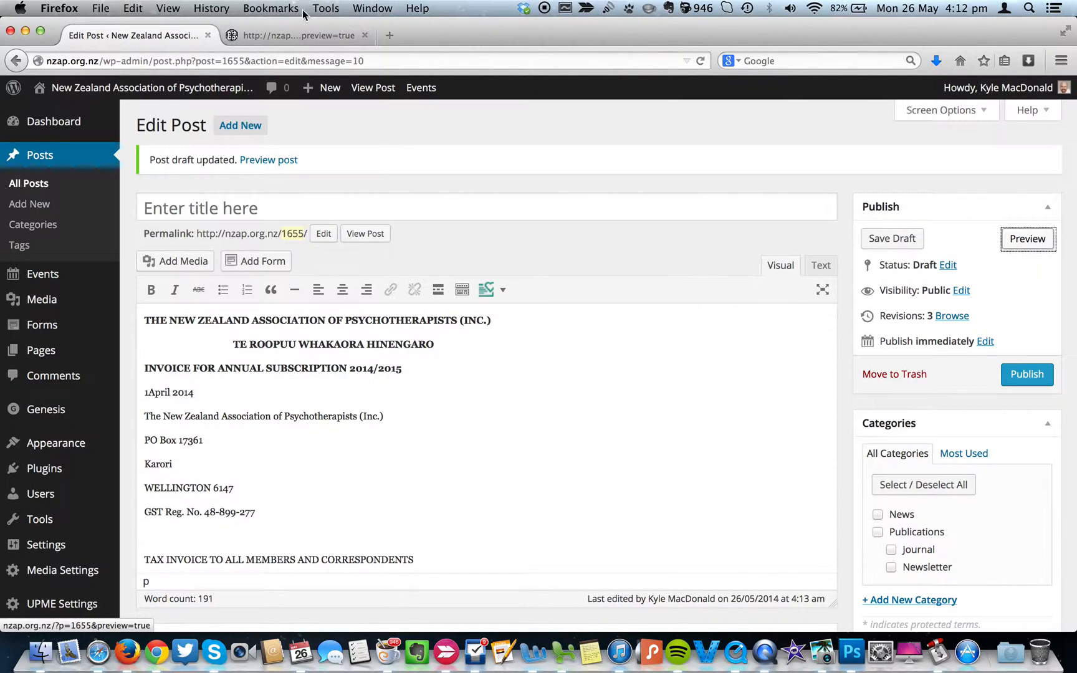
pyautogui.click(286, 37)
pyautogui.scroll(-15, 77, 432)
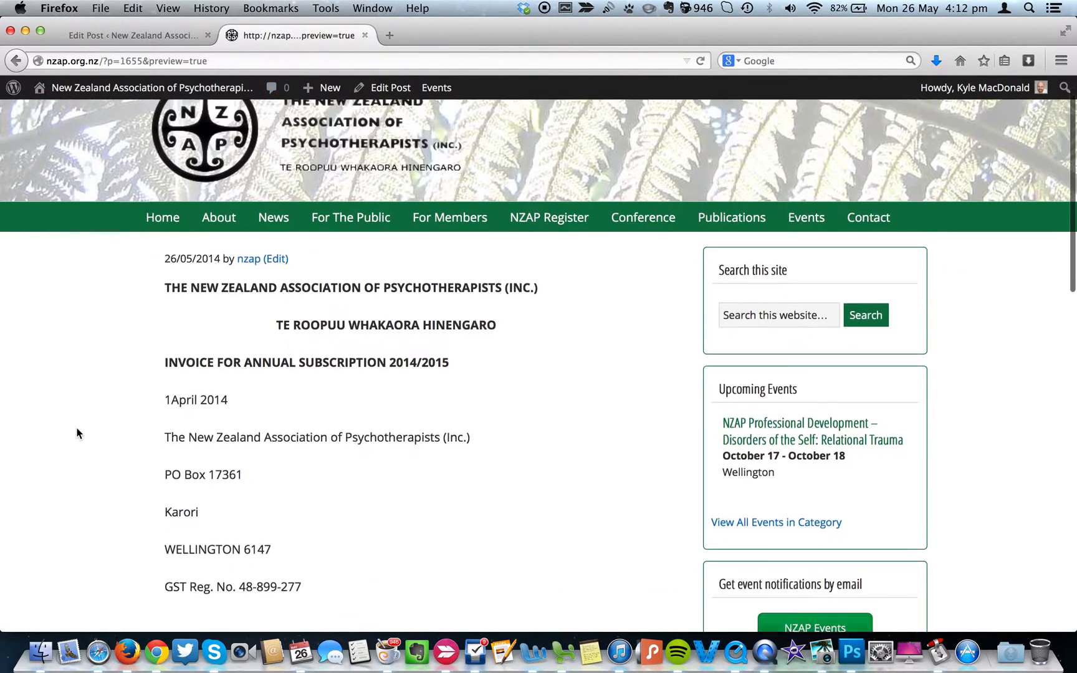
pyautogui.scroll(-3, 77, 433)
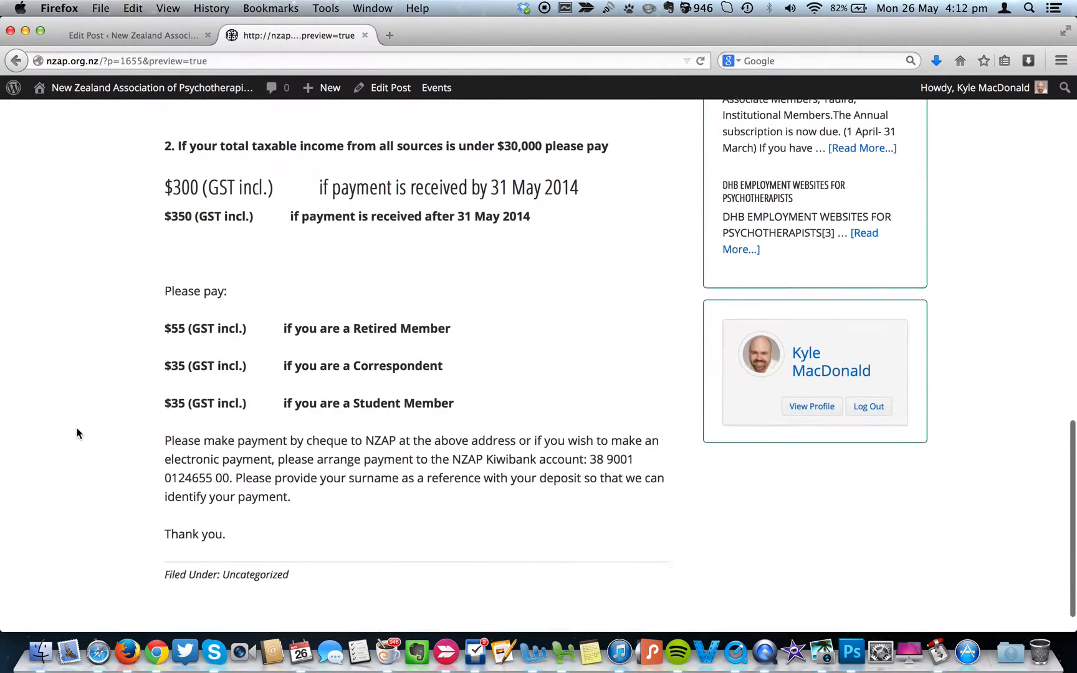
pyautogui.scroll(16, 77, 433)
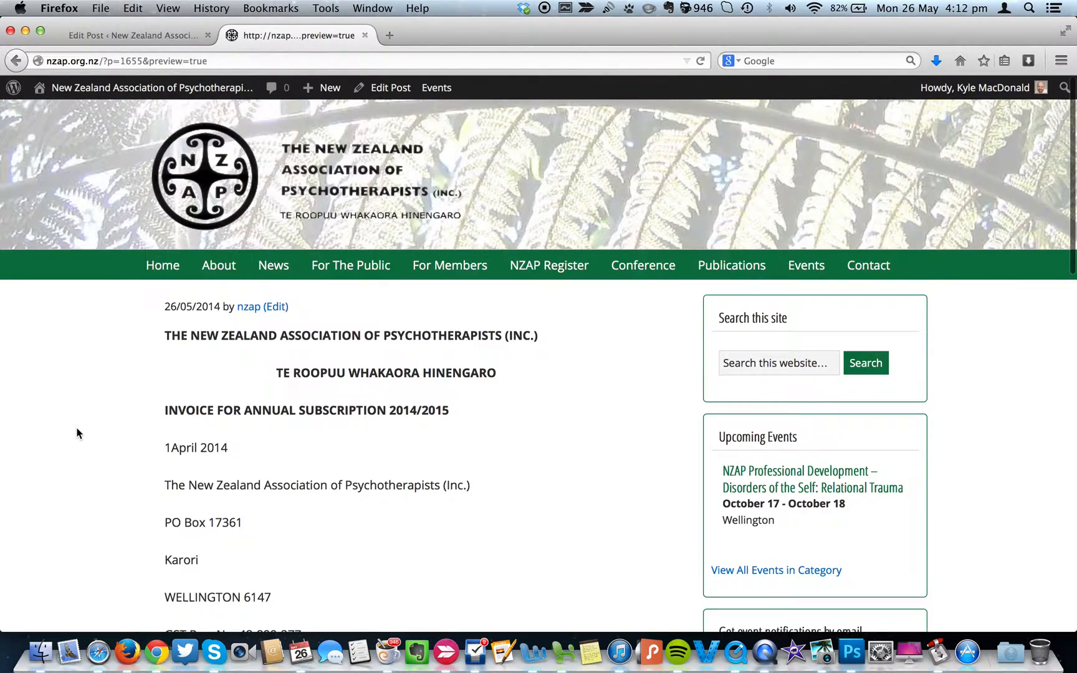
# Return to the post editor and copy the body line "INVOICE FOR ANNUAL SUBSCRIPTION 2014/2015" into the post title
pyautogui.click(158, 35)
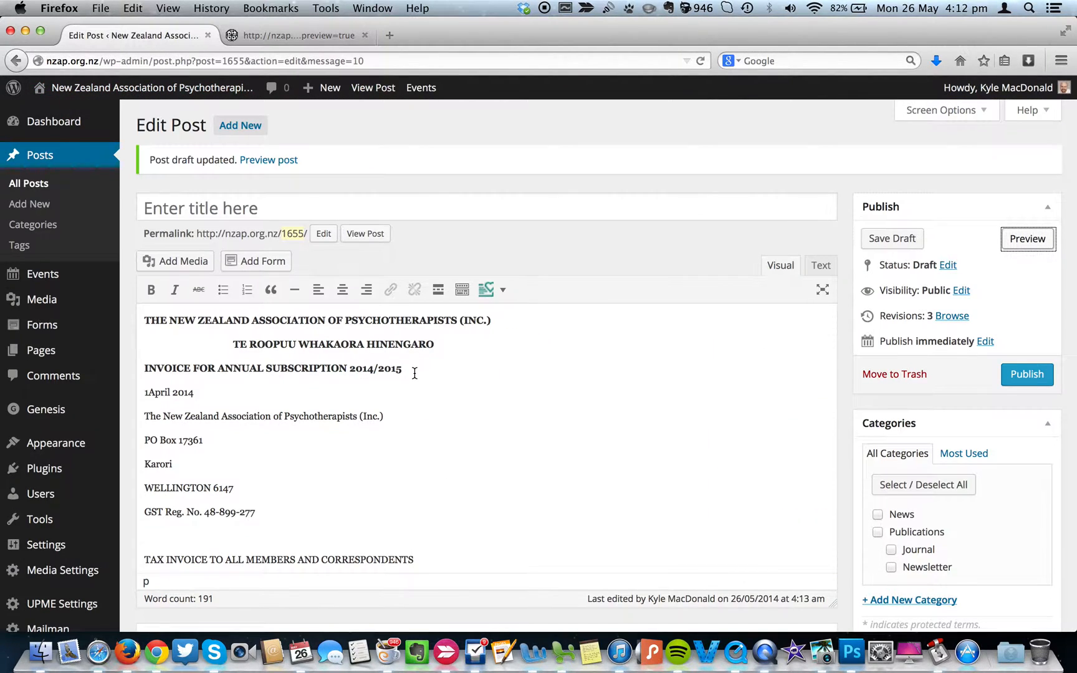
pyautogui.moveTo(414, 369); pyautogui.dragTo(142, 369)
pyautogui.press('super+c')
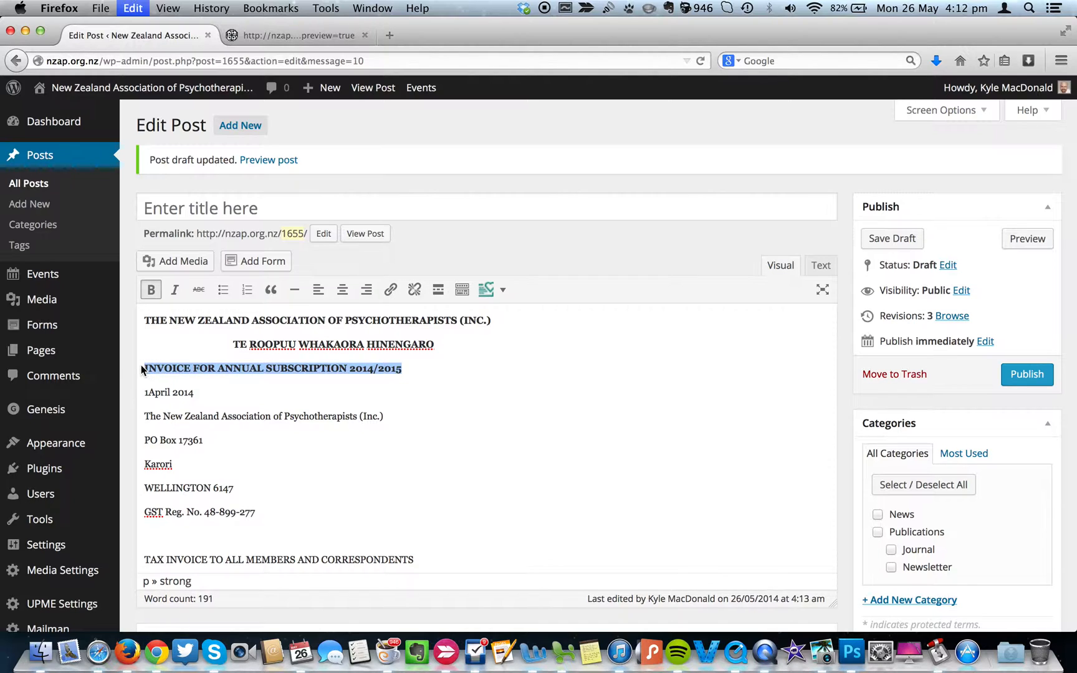
pyautogui.click(268, 208)
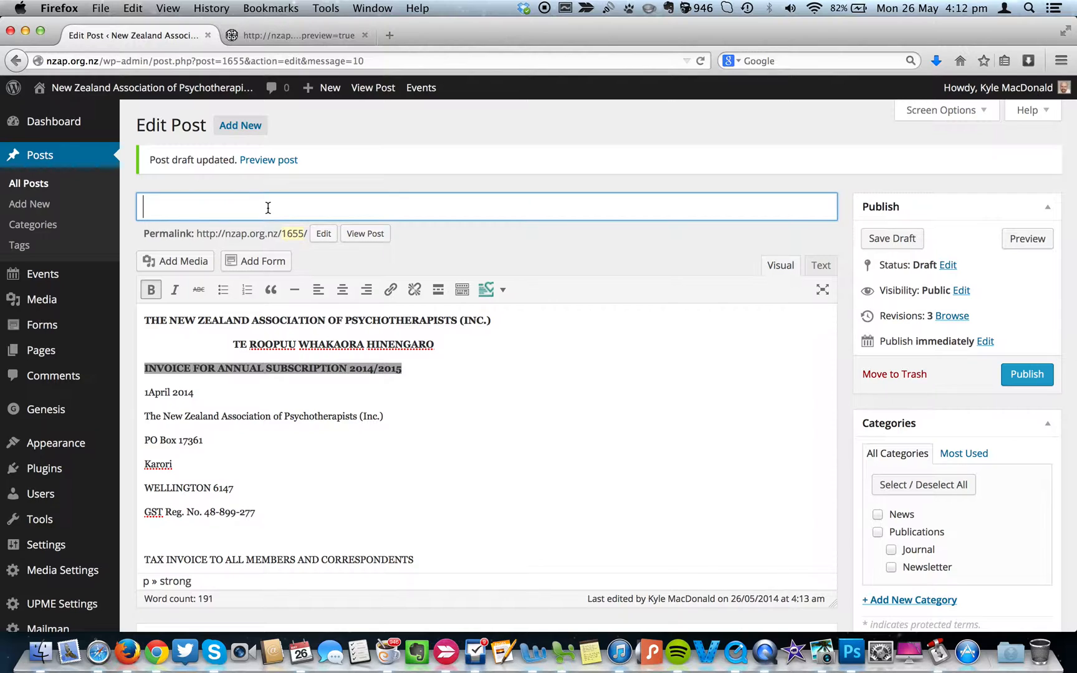
pyautogui.press('super+v')
pyautogui.click(470, 236)
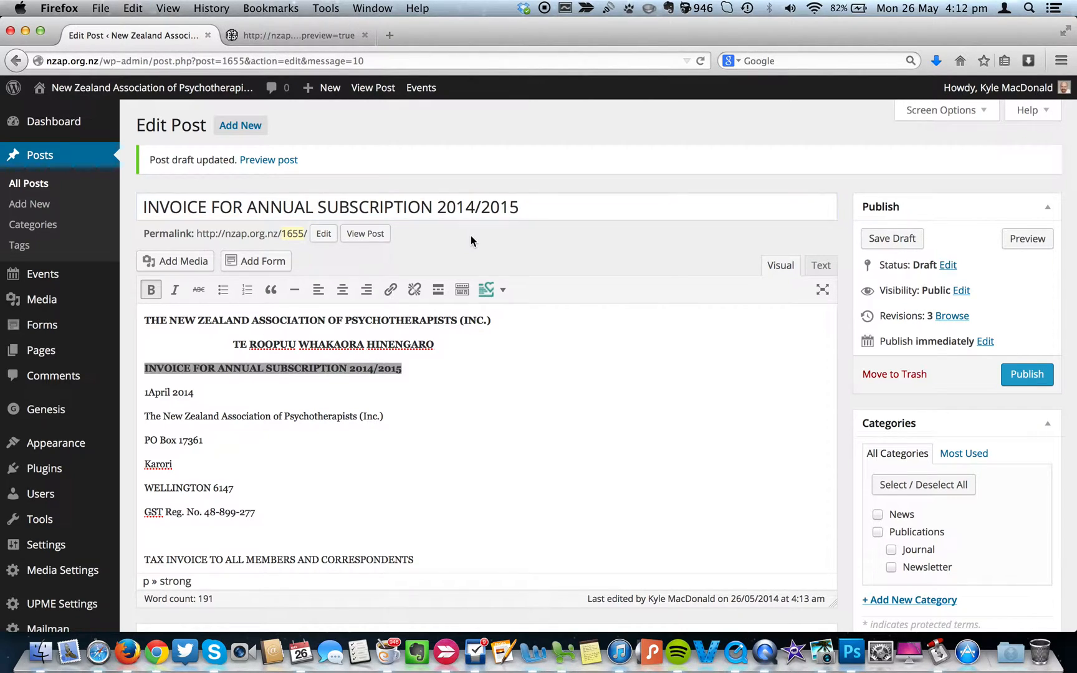
pyautogui.click(576, 394)
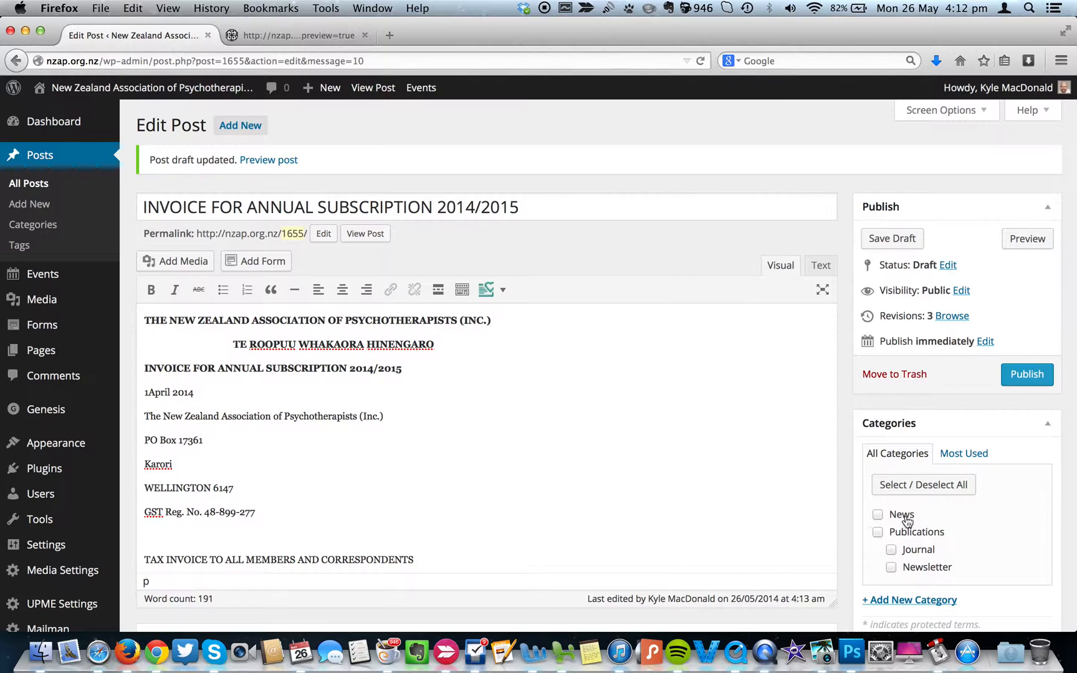
# Assign the post to the News category and publish it
pyautogui.scroll(-2, 847, 526)
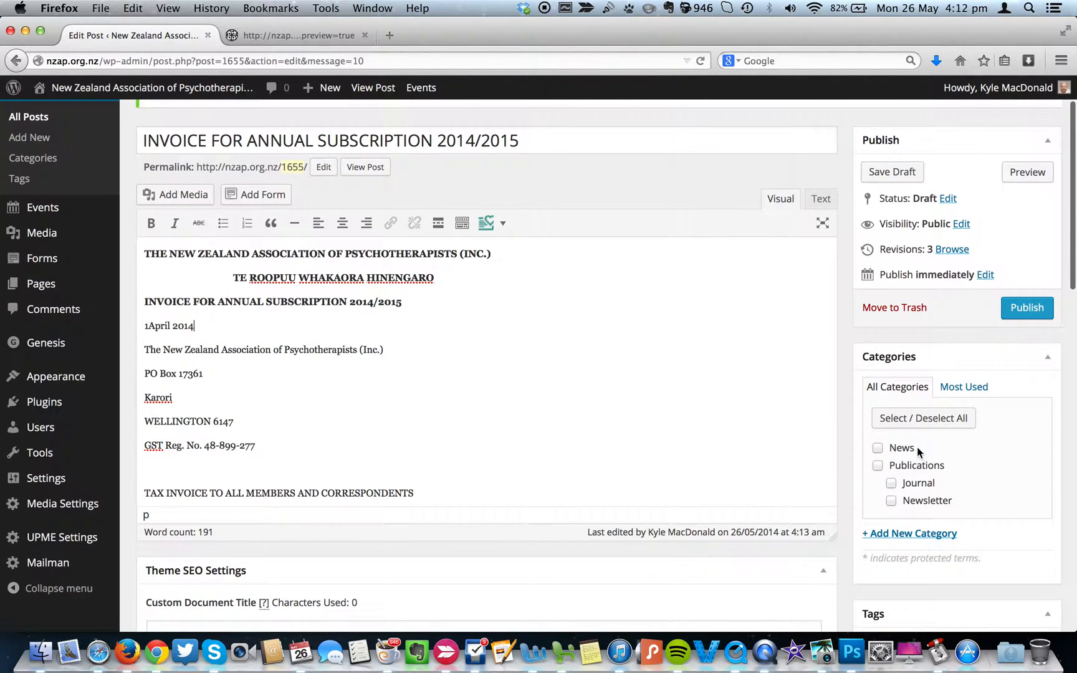
pyautogui.click(879, 449)
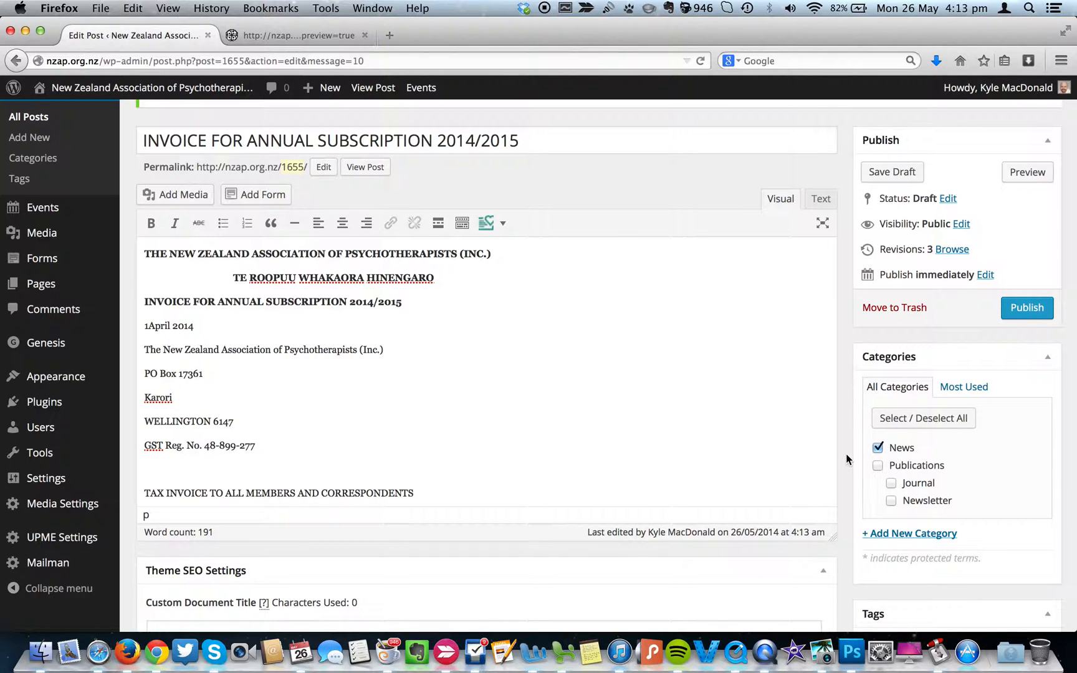
pyautogui.scroll(2, 846, 460)
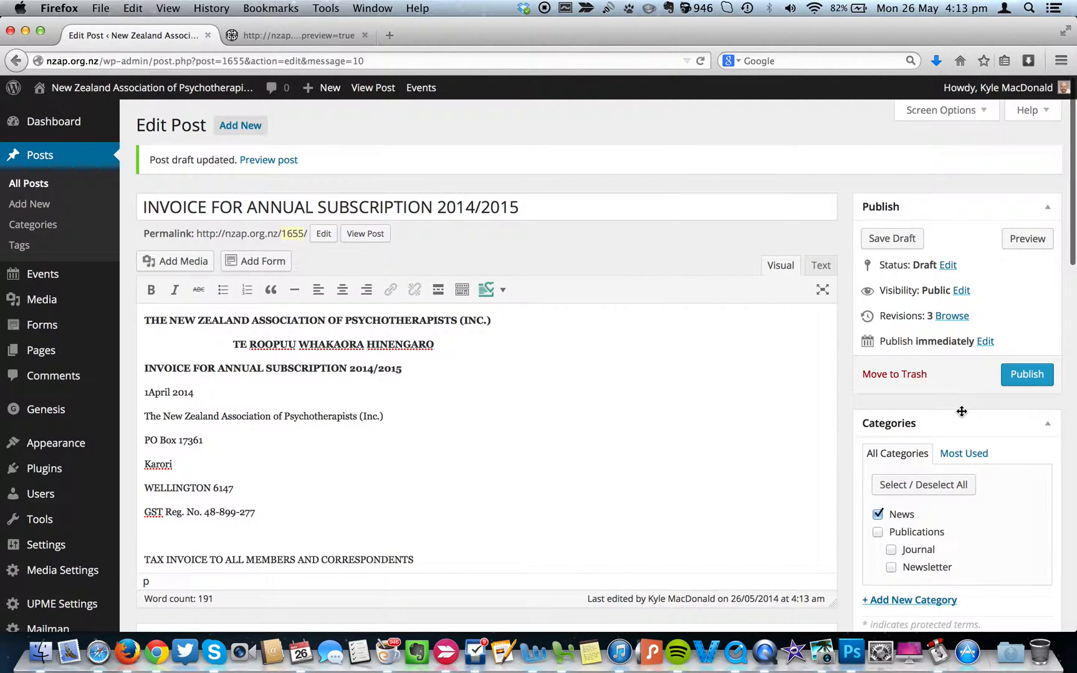
pyautogui.click(1020, 376)
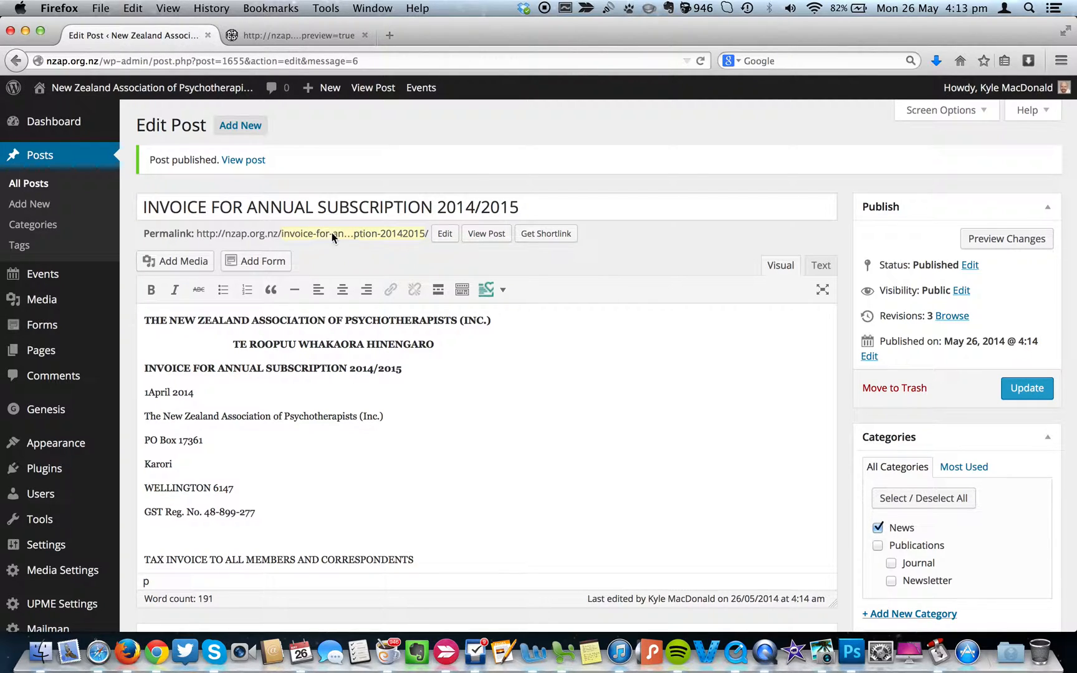
# Open the published post's permalink slug for editing, inspect it through to its end and close it with the same text
pyautogui.click(305, 235)
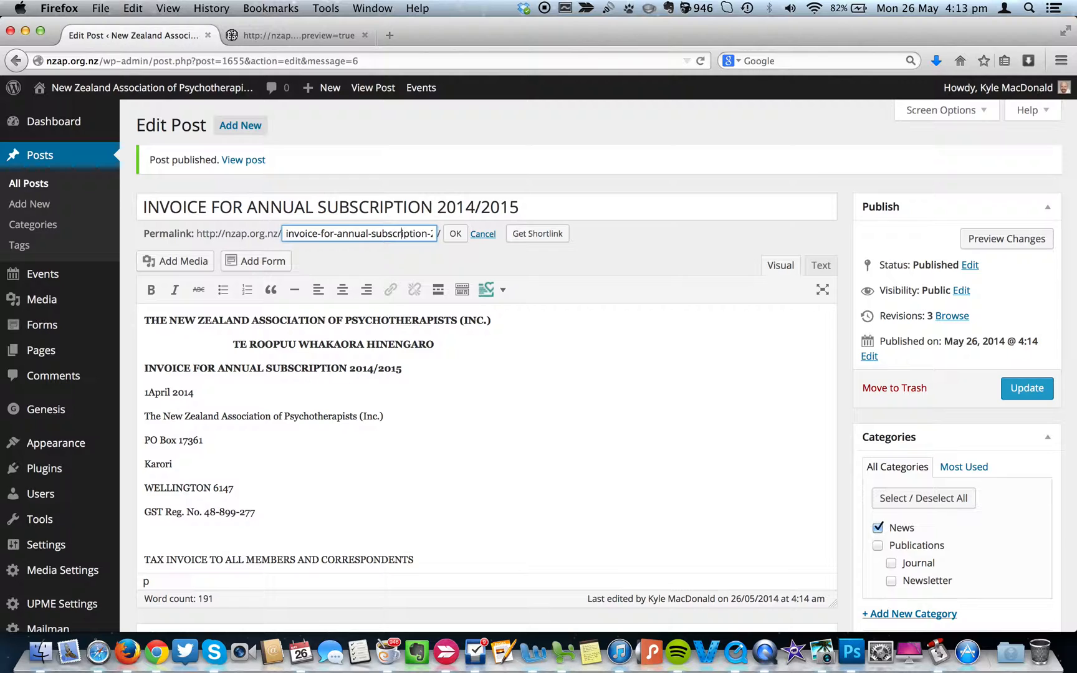
pyautogui.write('0142015')
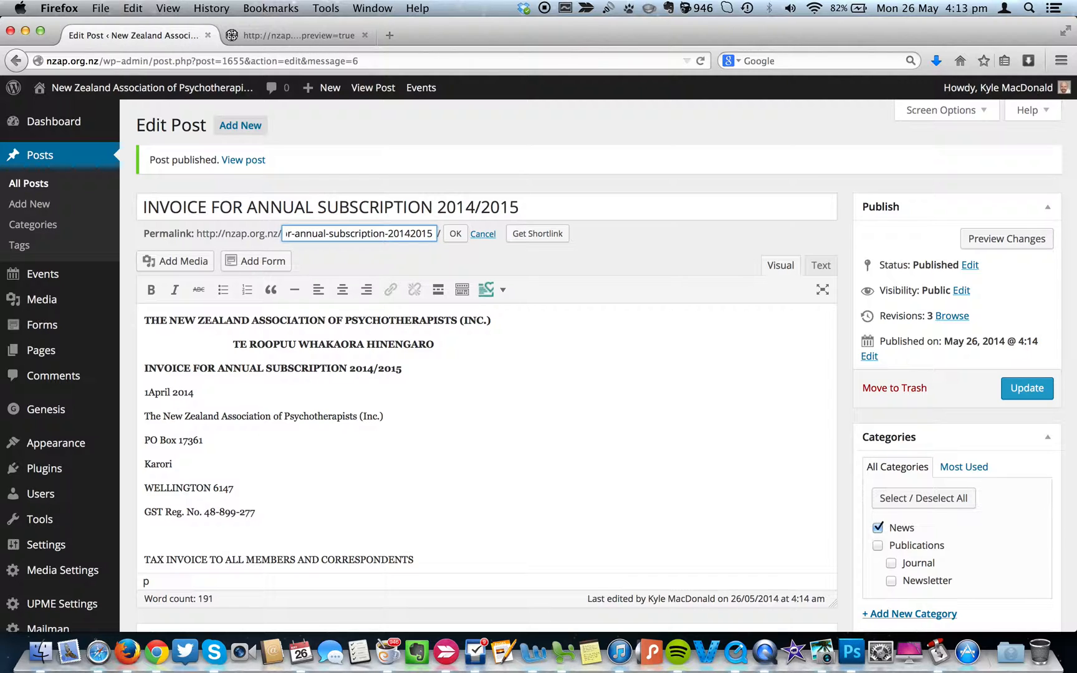
pyautogui.click(458, 233)
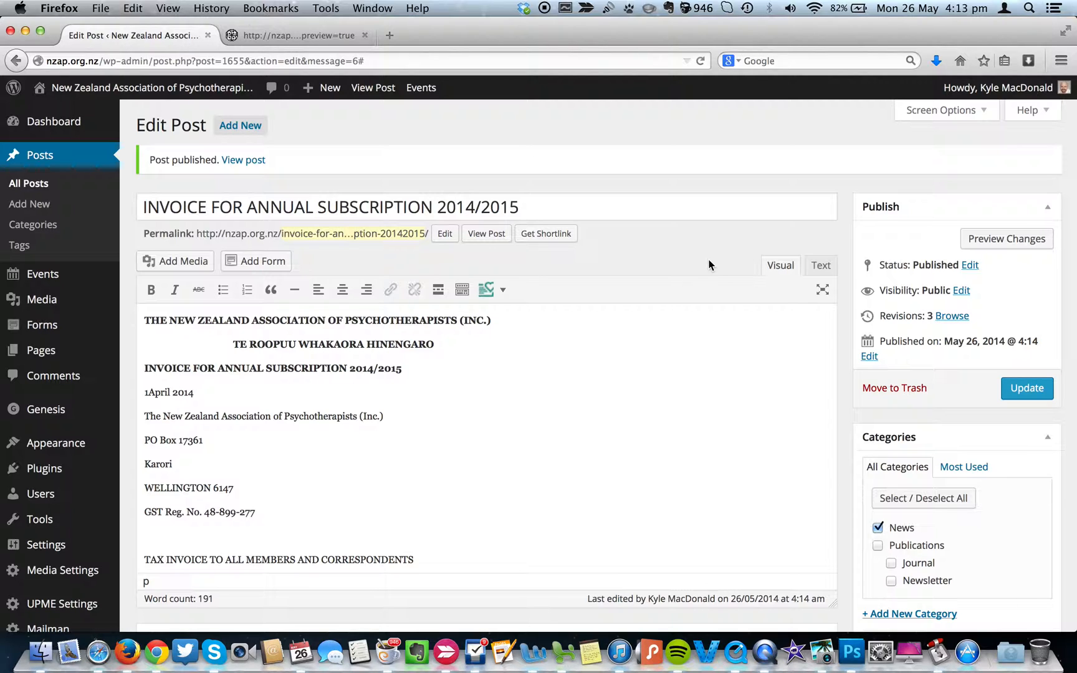
# View the published invoice post on the site, and check its entry on the News page
pyautogui.click(493, 234)
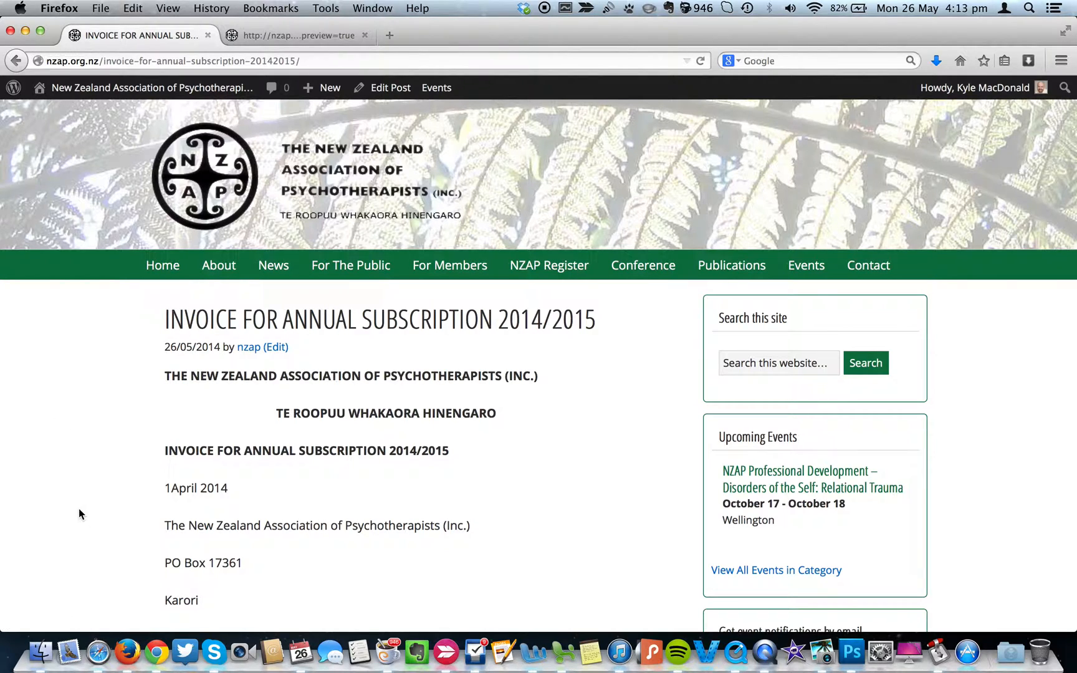
pyautogui.scroll(-1, 79, 509)
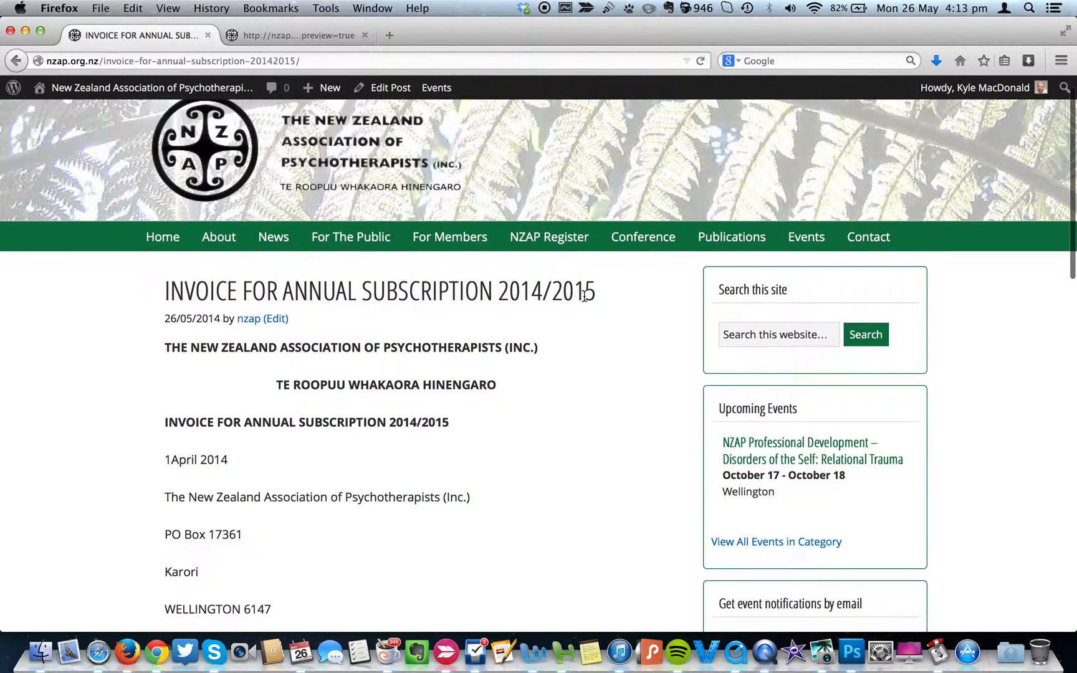
pyautogui.click(275, 242)
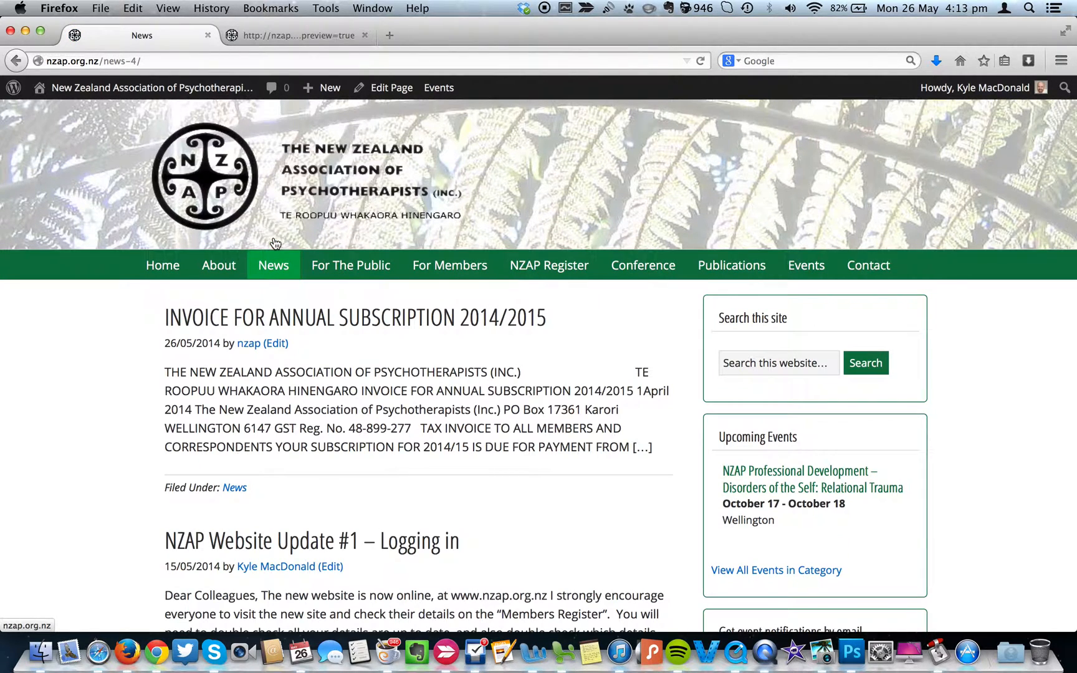
pyautogui.scroll(-1, 106, 451)
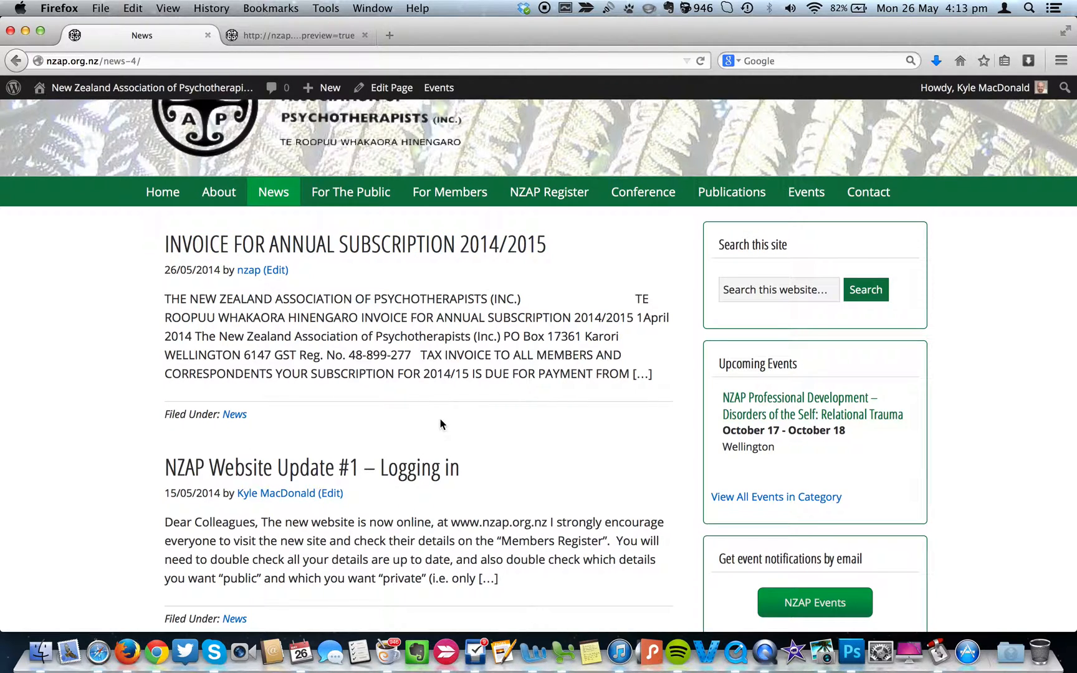
# Open the site's home page and check for the invoice post in its Latest News list
pyautogui.scroll(-2, 440, 421)
pyautogui.scroll(4, 440, 424)
pyautogui.click(158, 273)
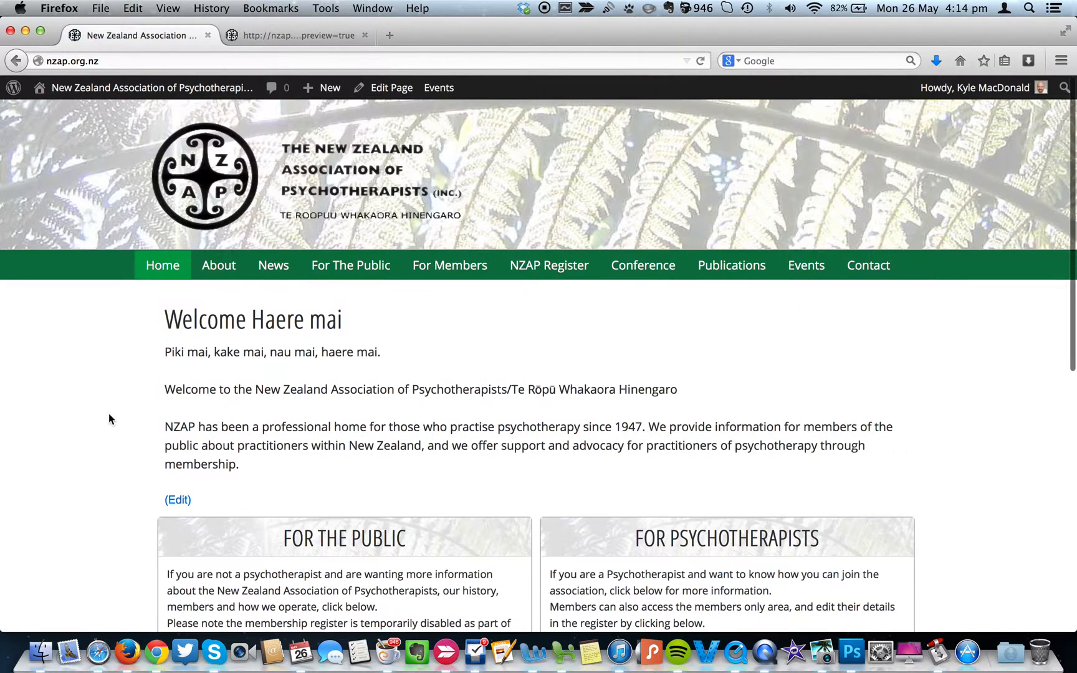
pyautogui.scroll(-5, 108, 414)
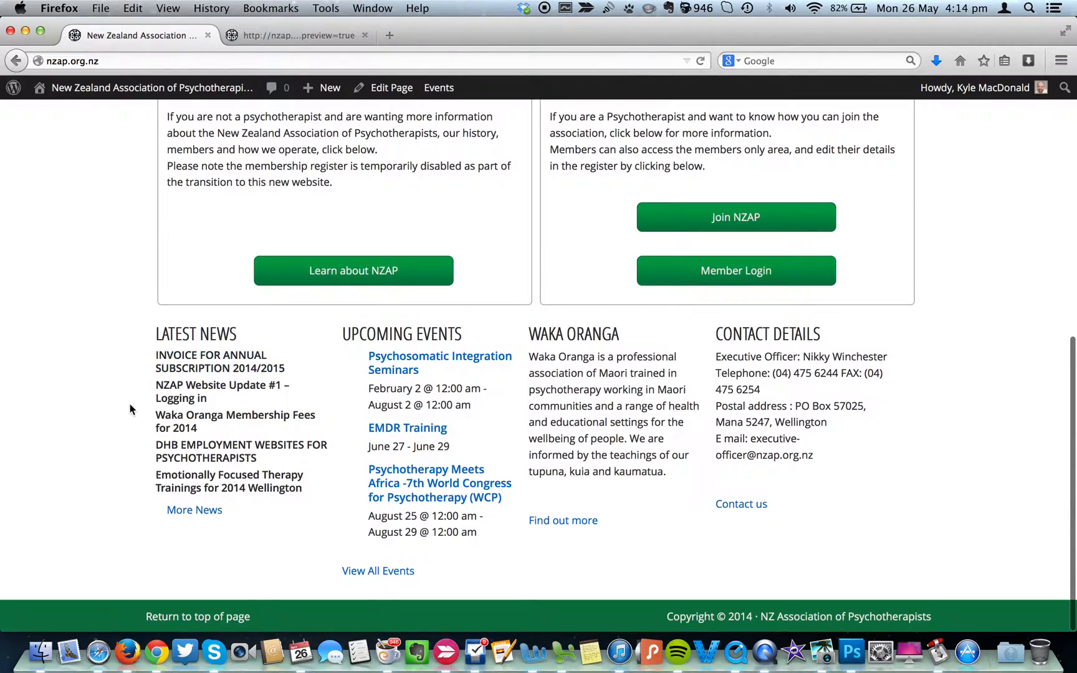
pyautogui.scroll(5, 132, 409)
# Return to the News page and examine its list of posts and the Latest News sidebar for the invoice entry
pyautogui.press('super+Left')
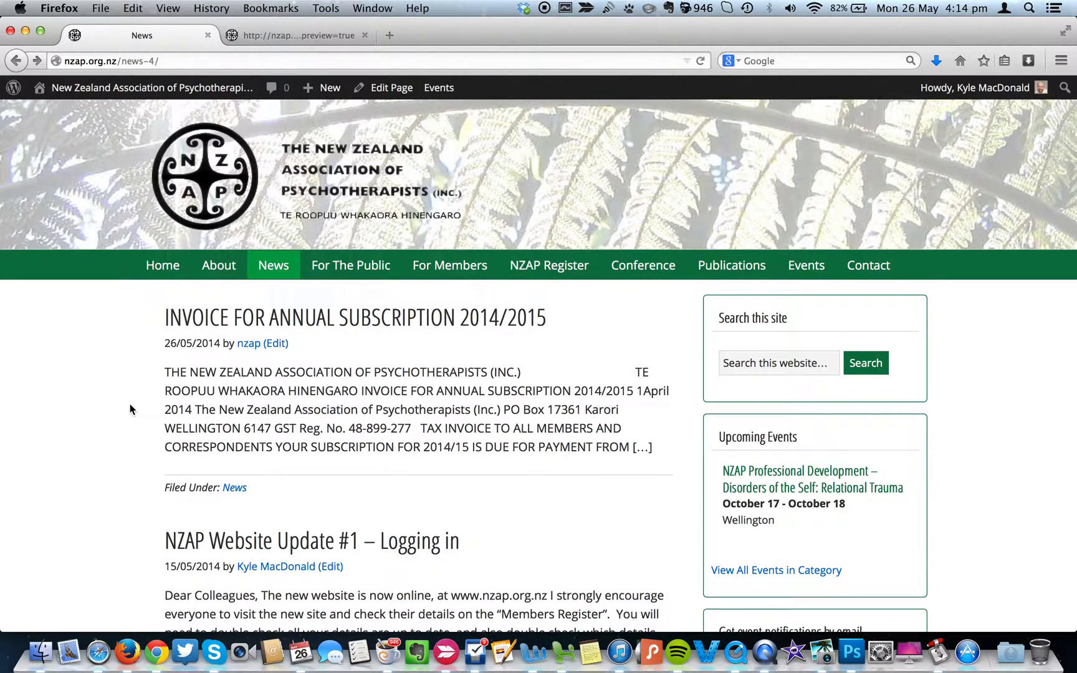
pyautogui.scroll(-10, 673, 558)
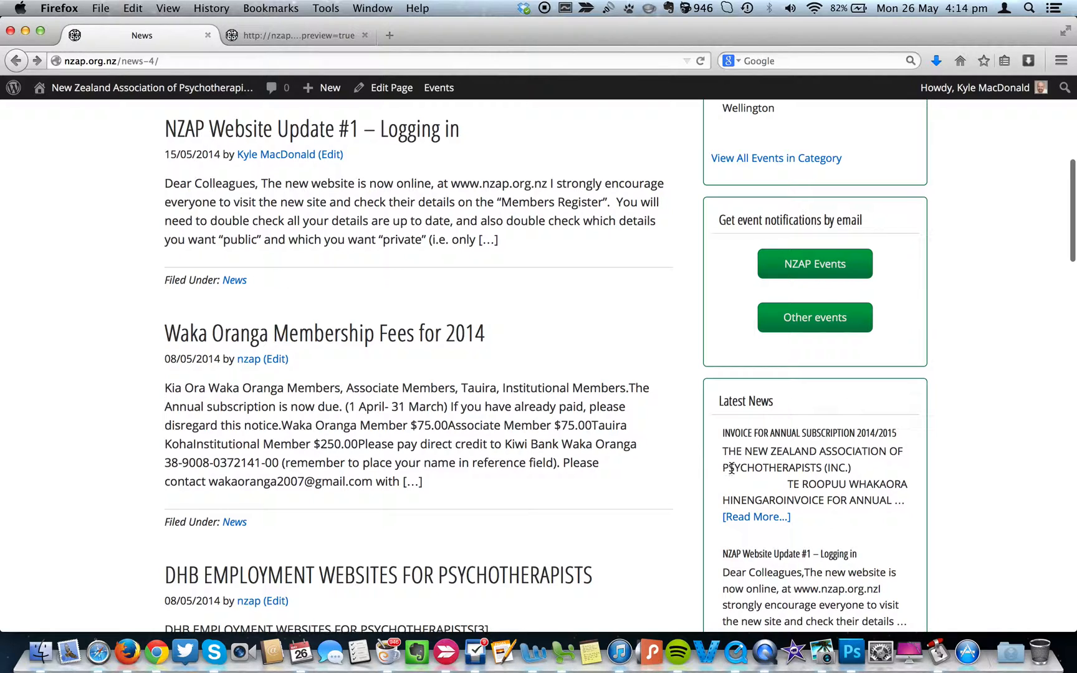
pyautogui.scroll(10, 644, 426)
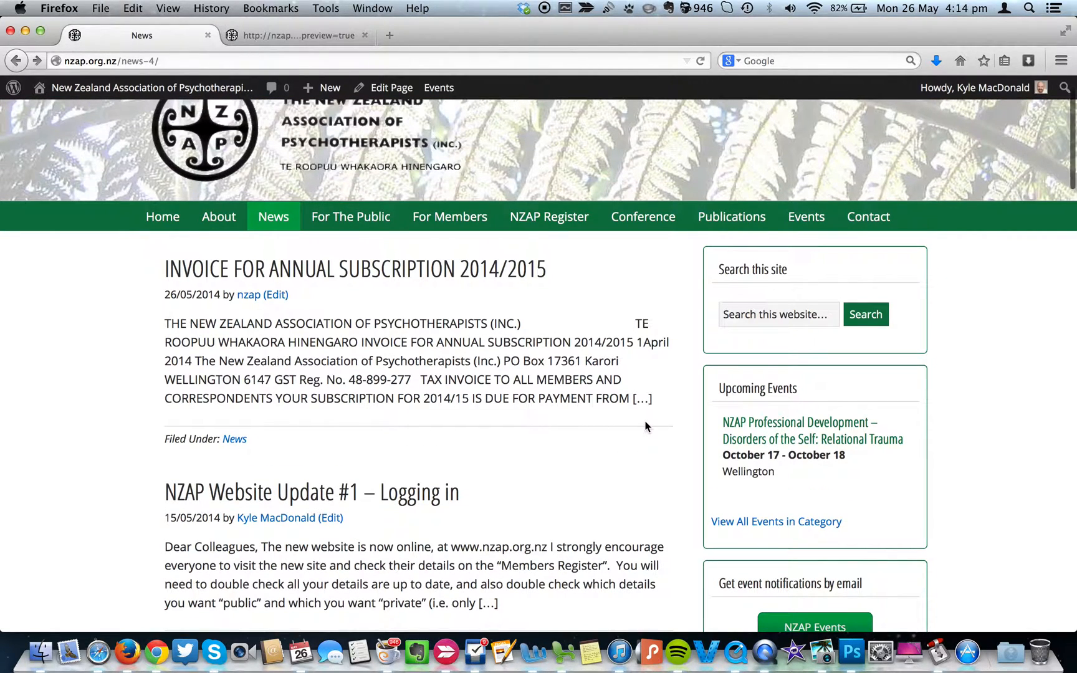
pyautogui.scroll(-5, 645, 427)
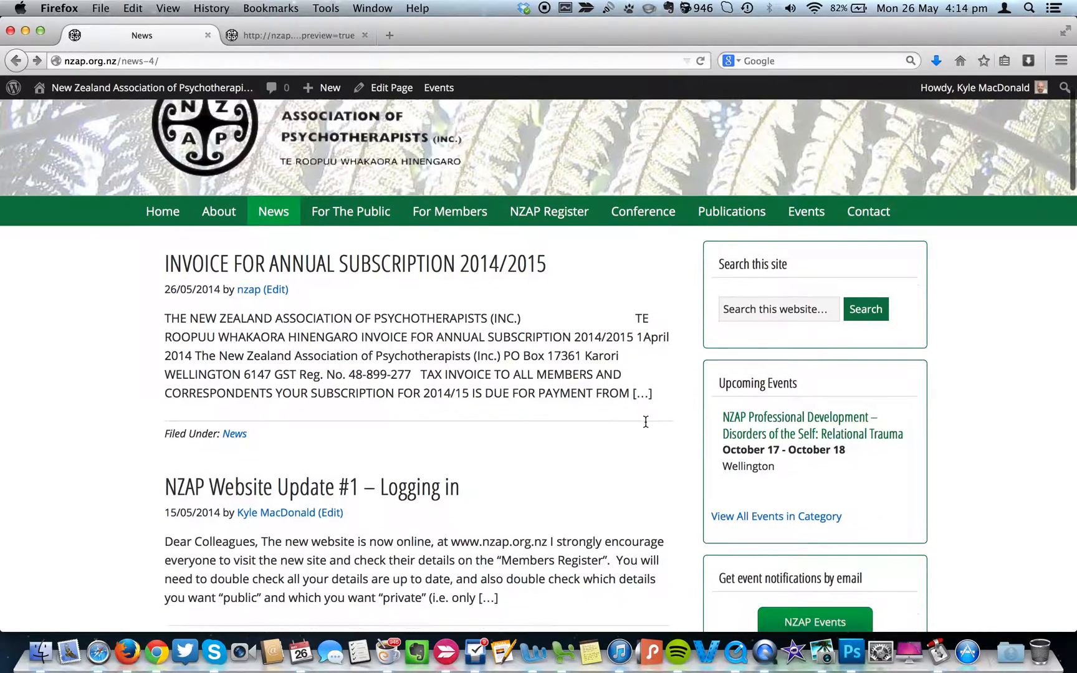
pyautogui.scroll(-3, 645, 423)
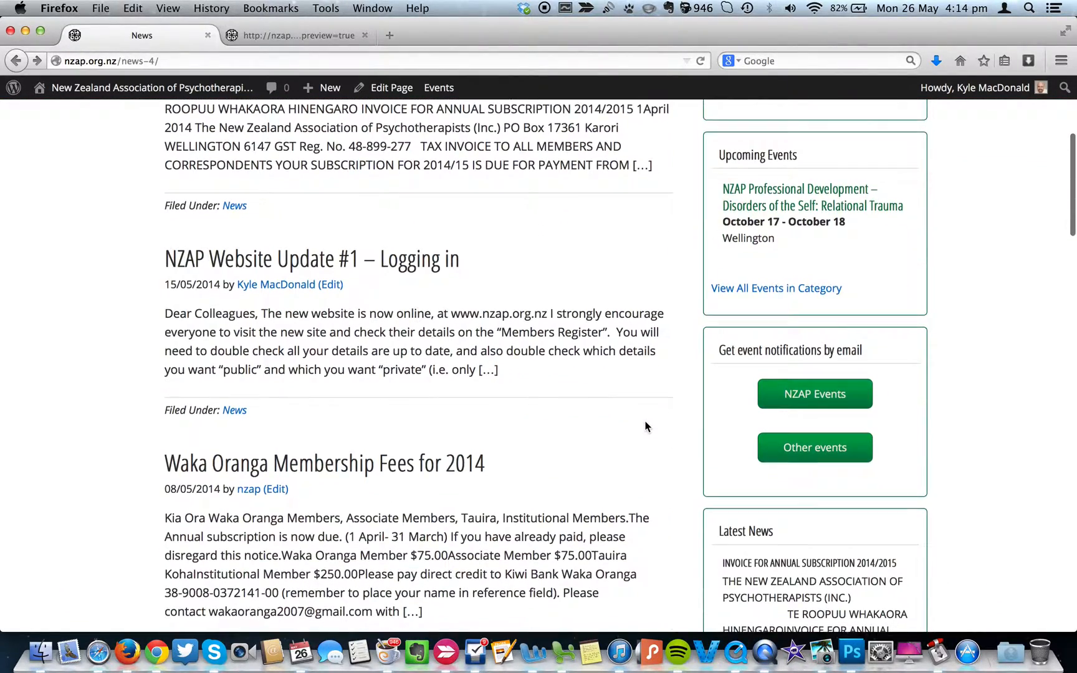
pyautogui.scroll(10, 646, 425)
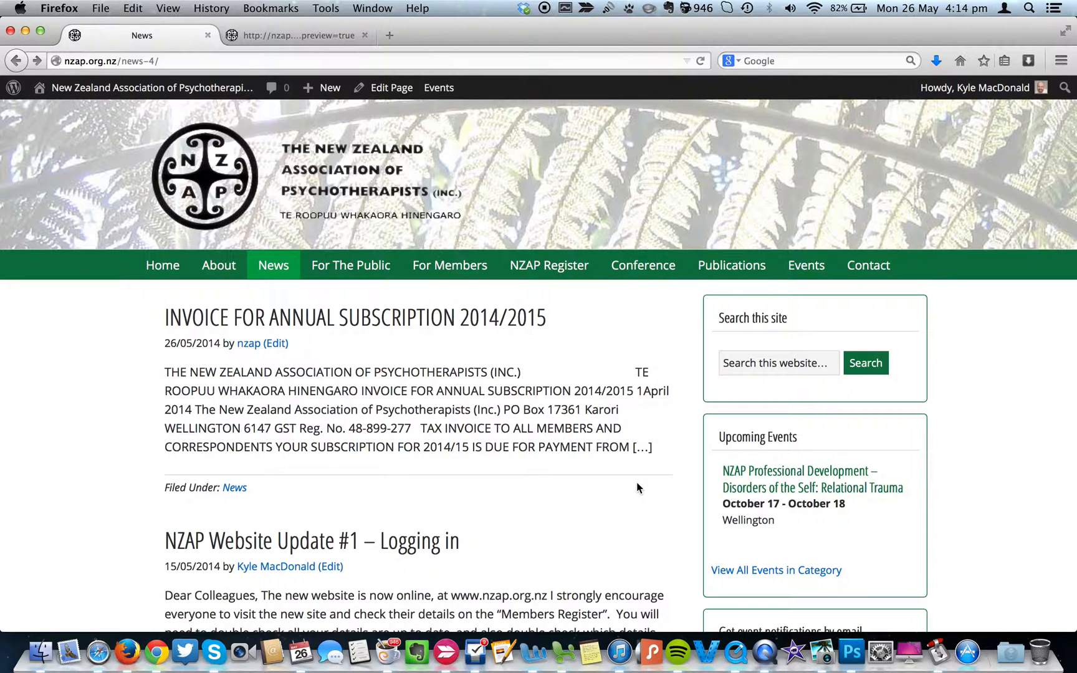
pyautogui.hotkey('ctrl', 'Right')
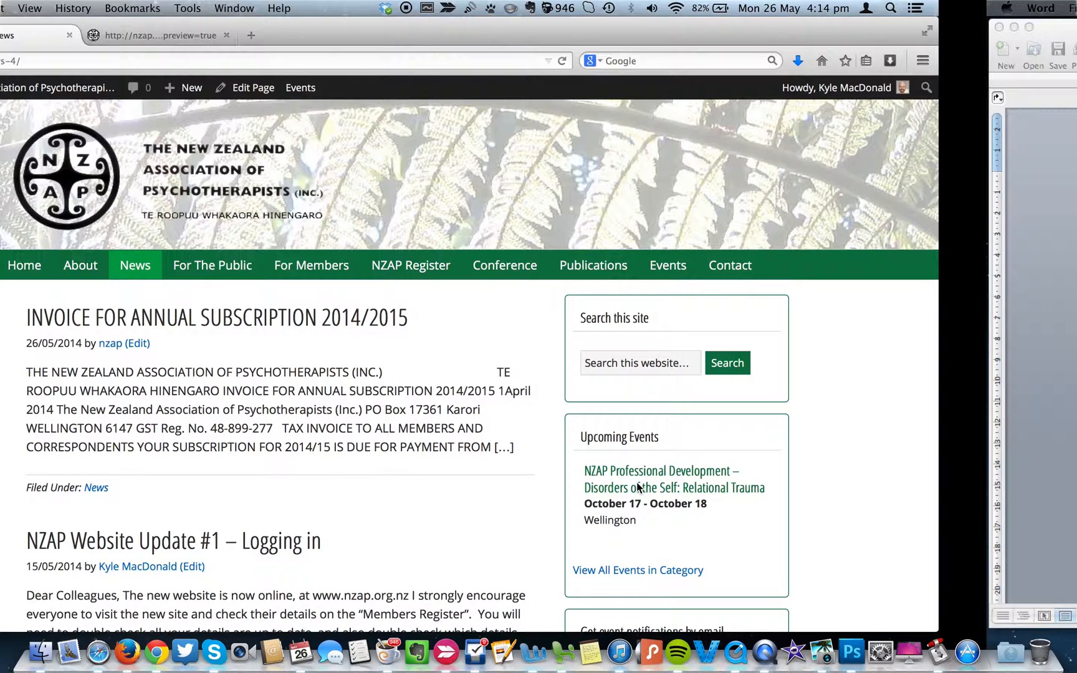
pyautogui.hotkey('ctrl', 'Left')
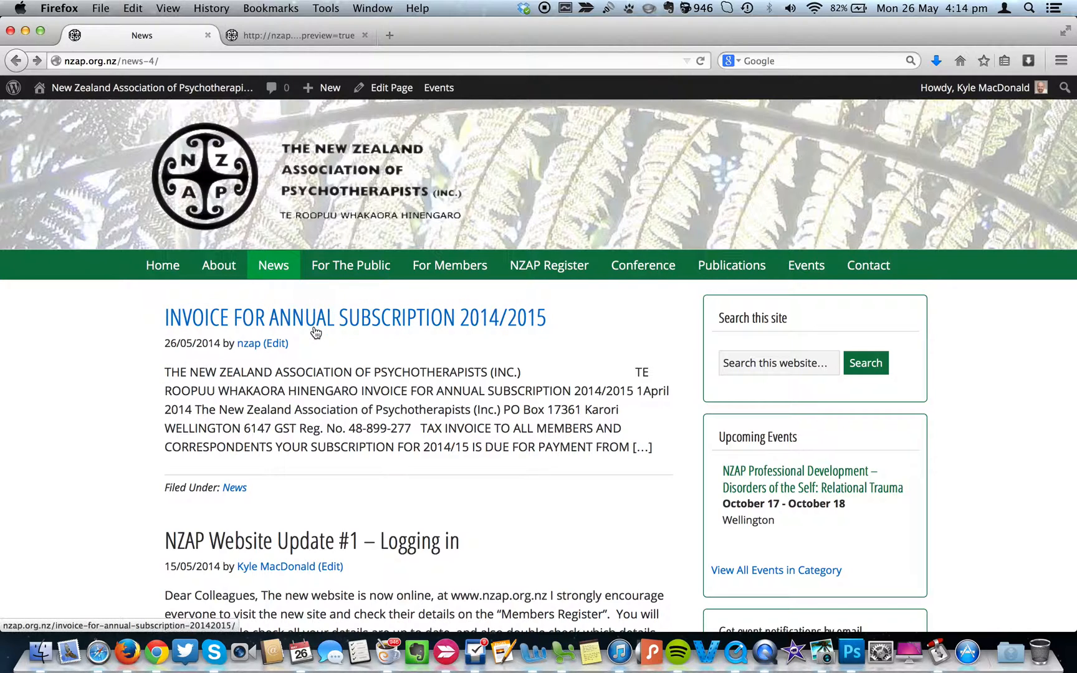
# Open the "INVOICE FOR ANNUAL SUBSCRIPTION 2014/2015" post for editing from its News page entry and look through the editor page
pyautogui.click(280, 346)
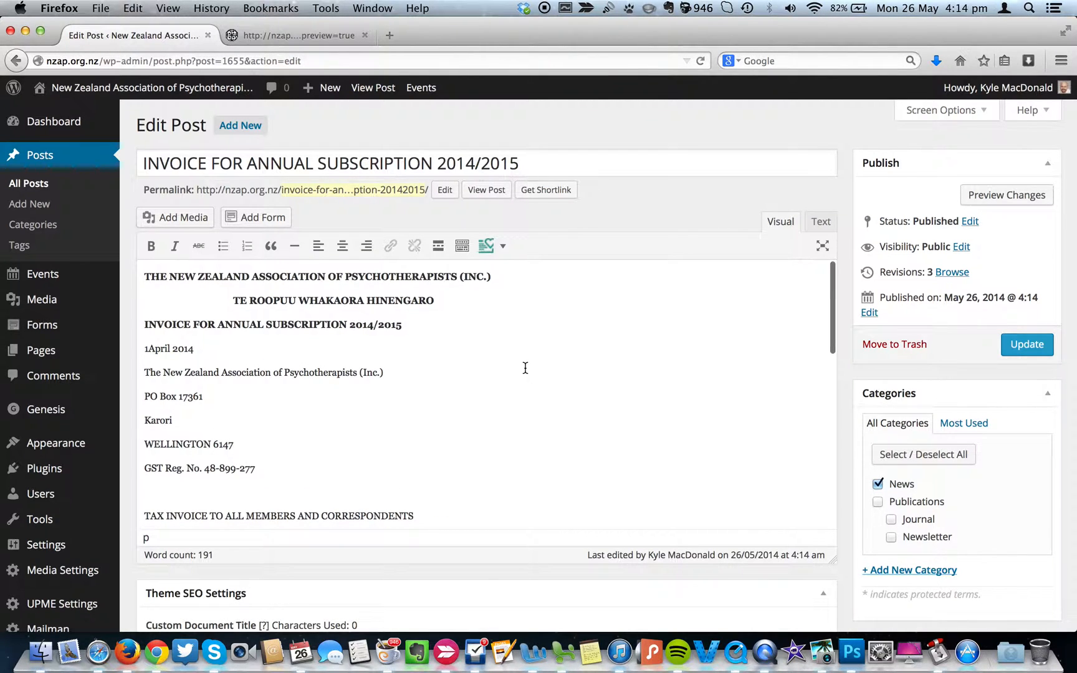
pyautogui.scroll(-10, 525, 368)
pyautogui.scroll(10, 524, 366)
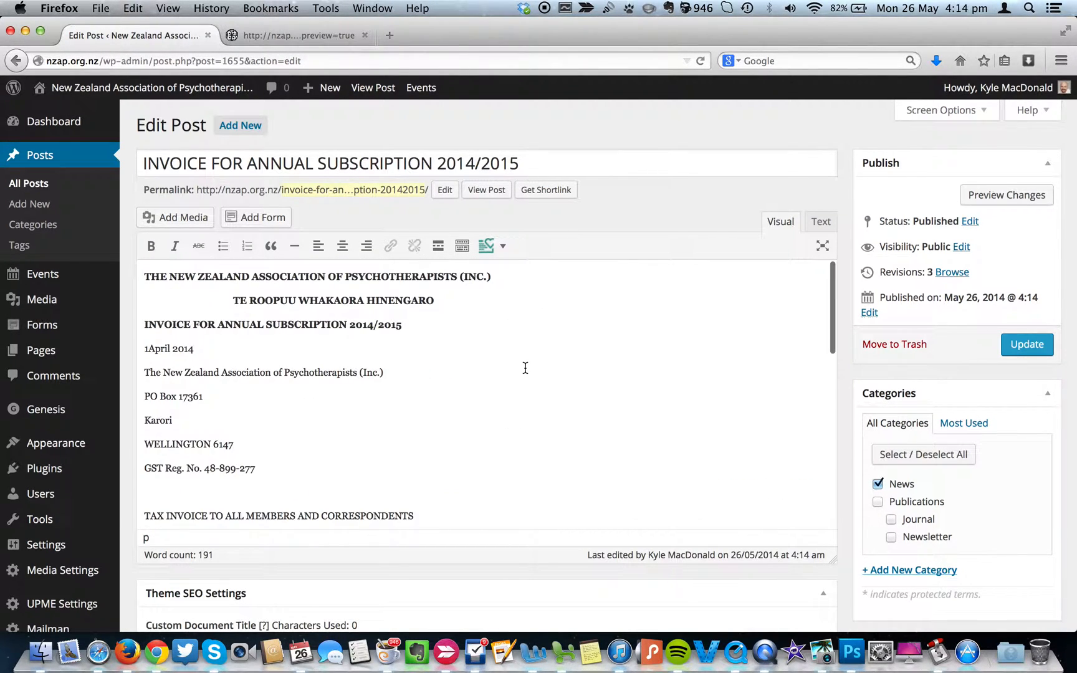